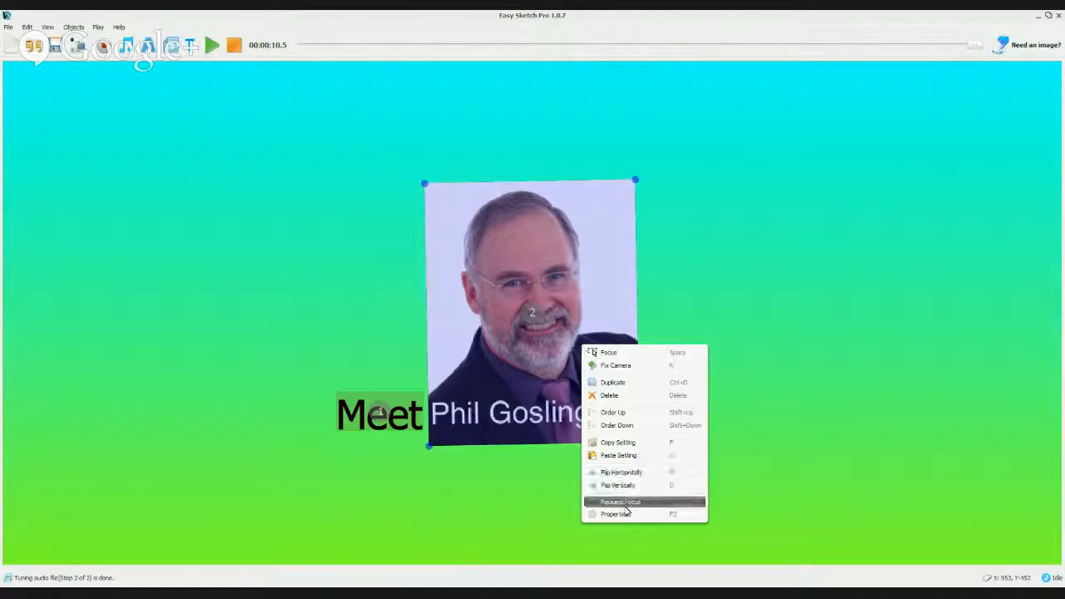
Step: Edit the portrait image's properties and play the scene to preview it
click(616, 514)
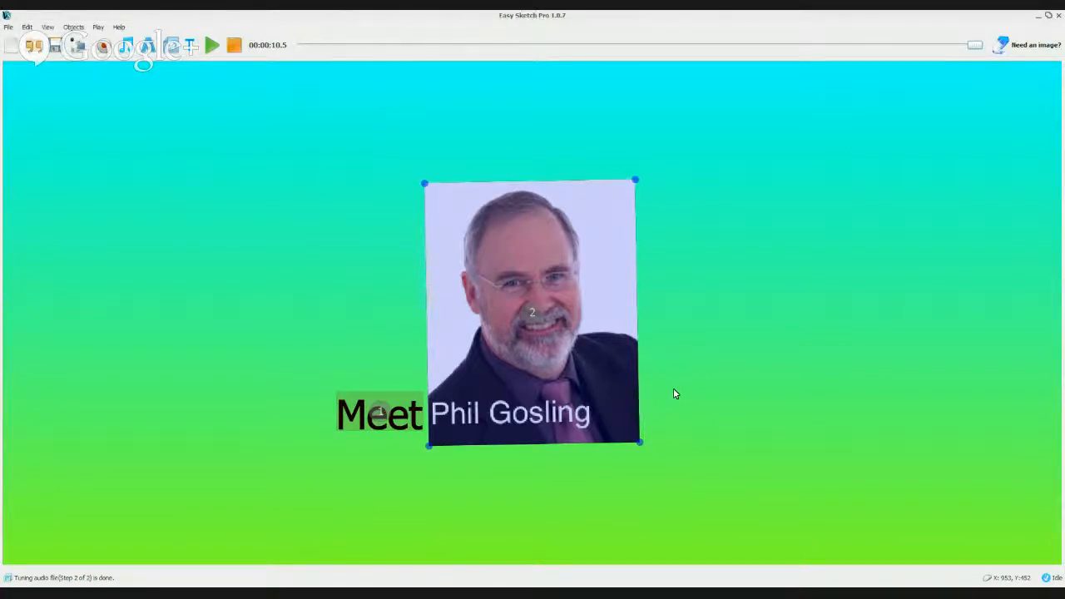
click(211, 45)
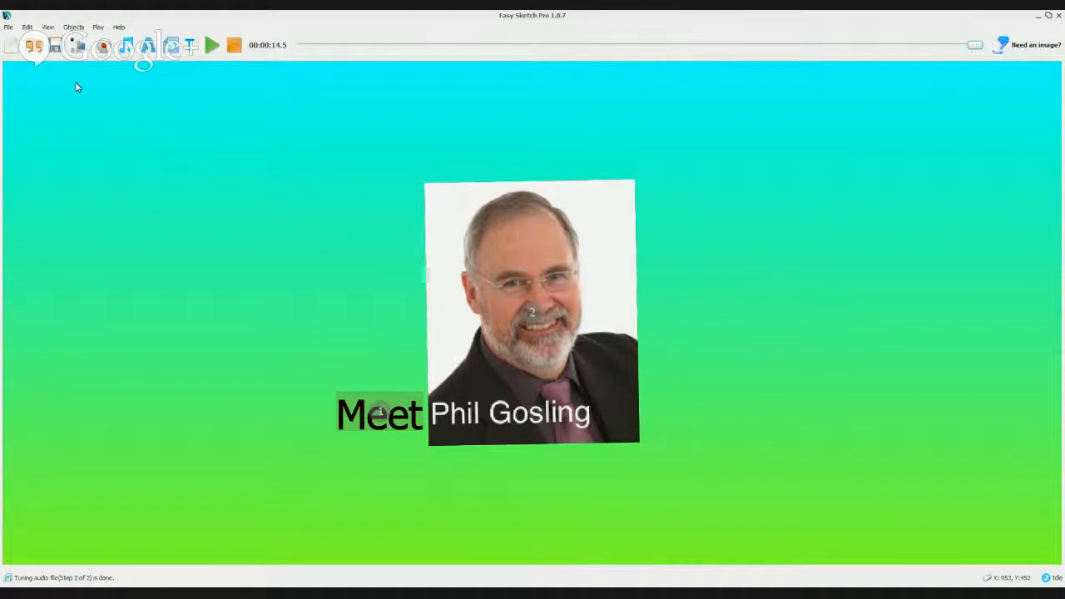
Step: Save the portrait introduction scene as a new project file
click(7, 26)
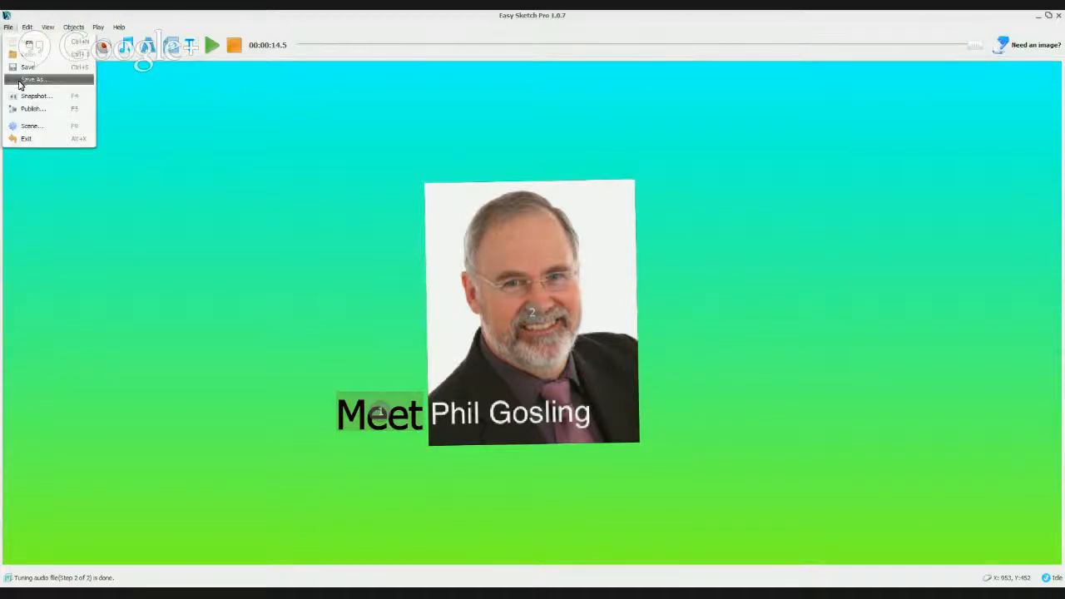
click(20, 81)
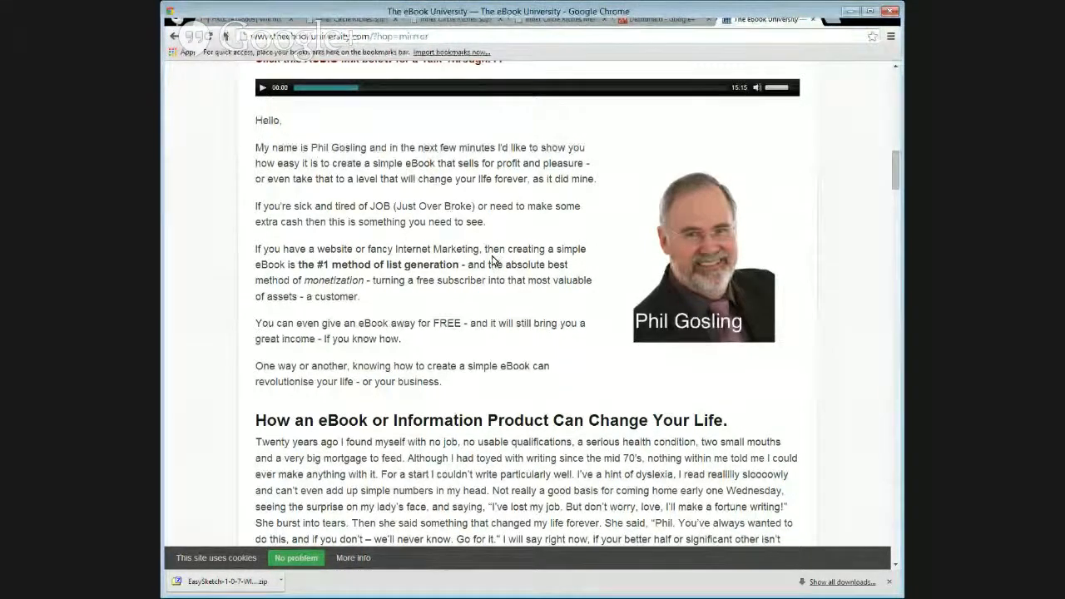
Step: Find the In Addition section on The eBook University page and select the phrase "How to Write an eBook in 48 Hours"
drag(897, 171, 896, 190)
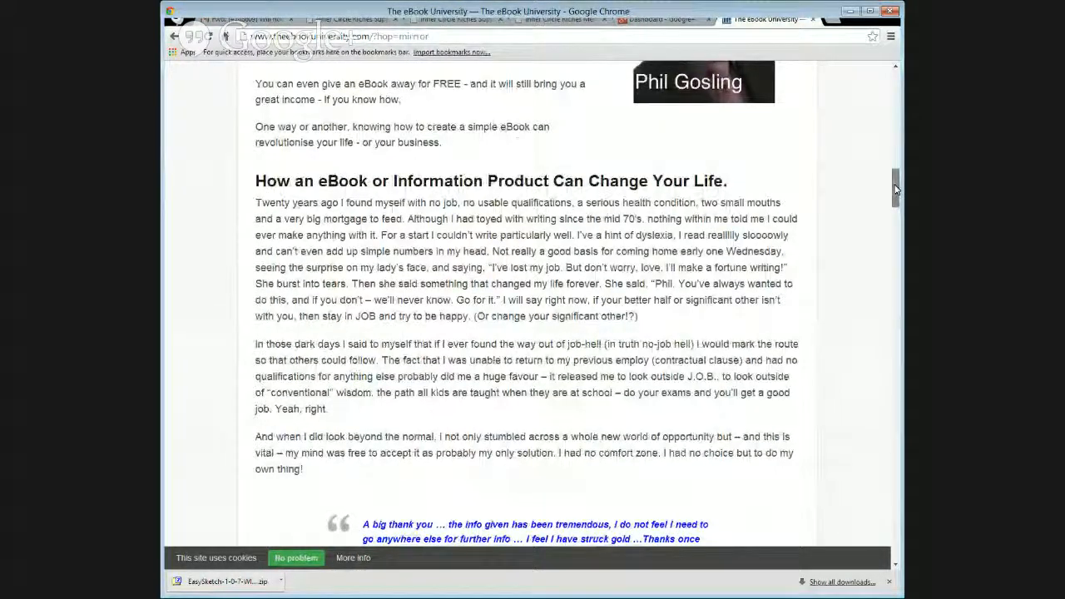
drag(896, 190, 807, 257)
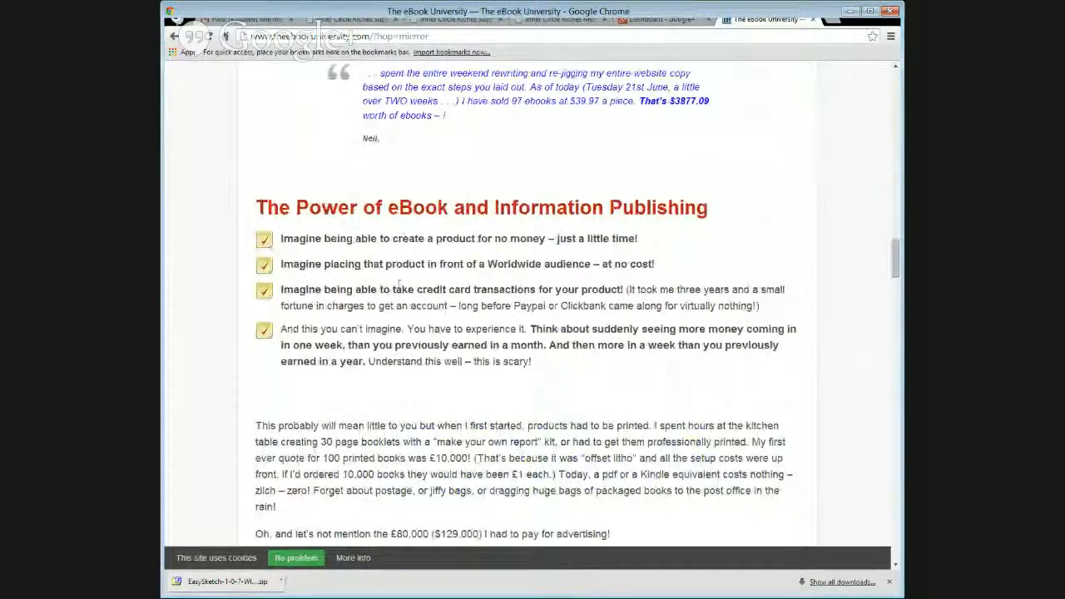
drag(898, 272, 896, 367)
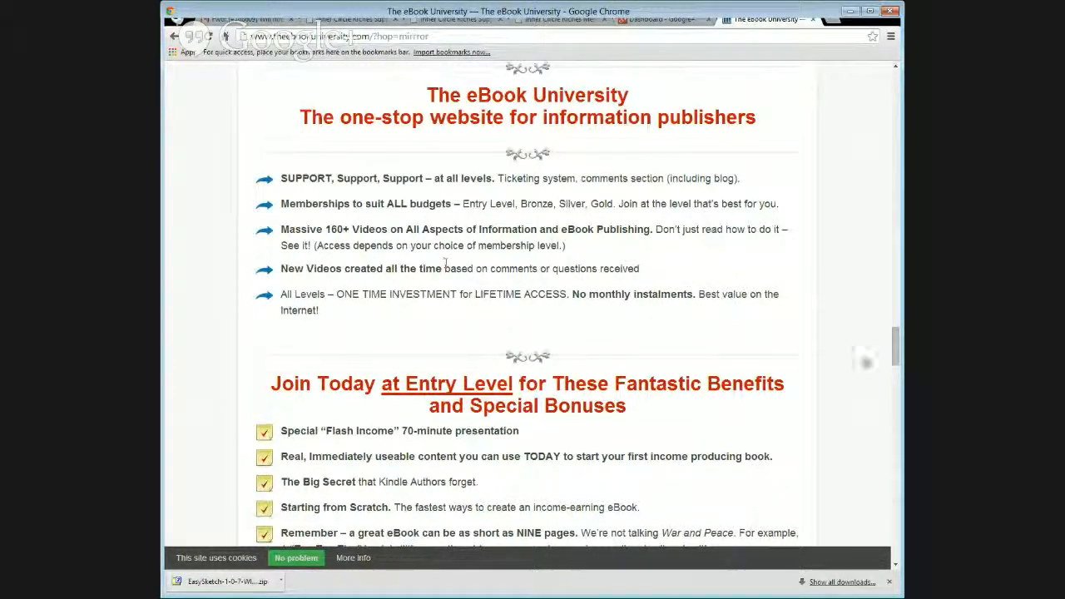
drag(895, 356, 888, 422)
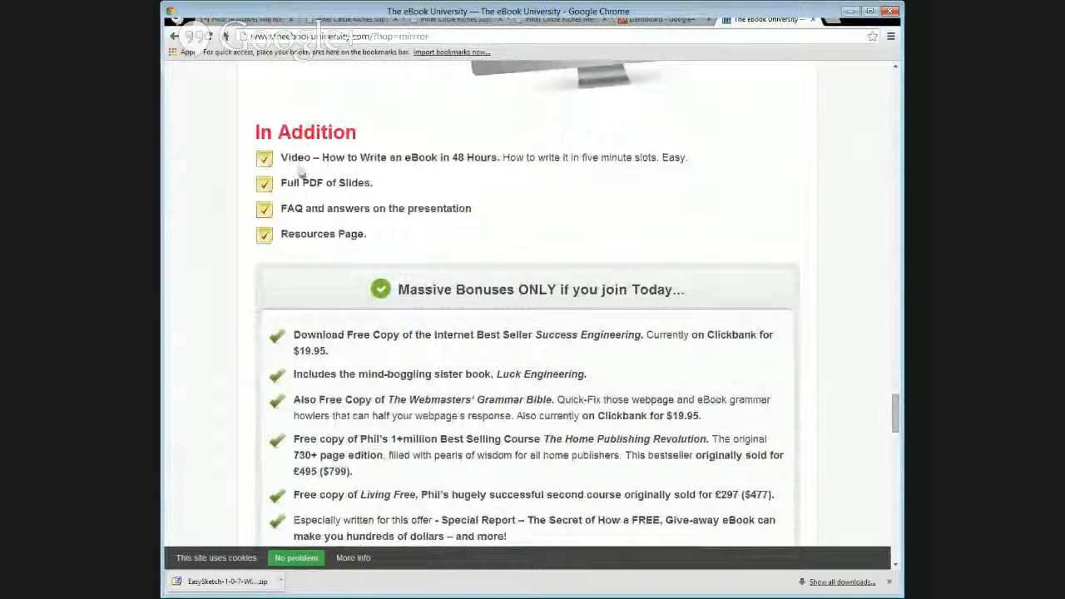
drag(322, 157, 497, 156)
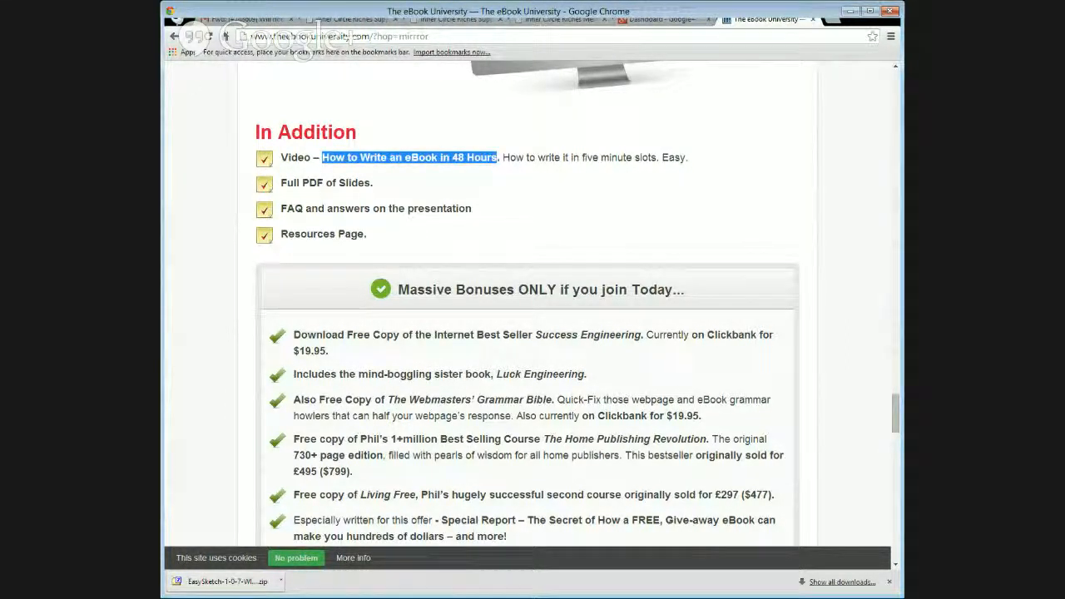
Step: Switch to Easy Sketch Pro, start a new project and give its scene a cyan-to-green gradient background
key(alt+Tab)
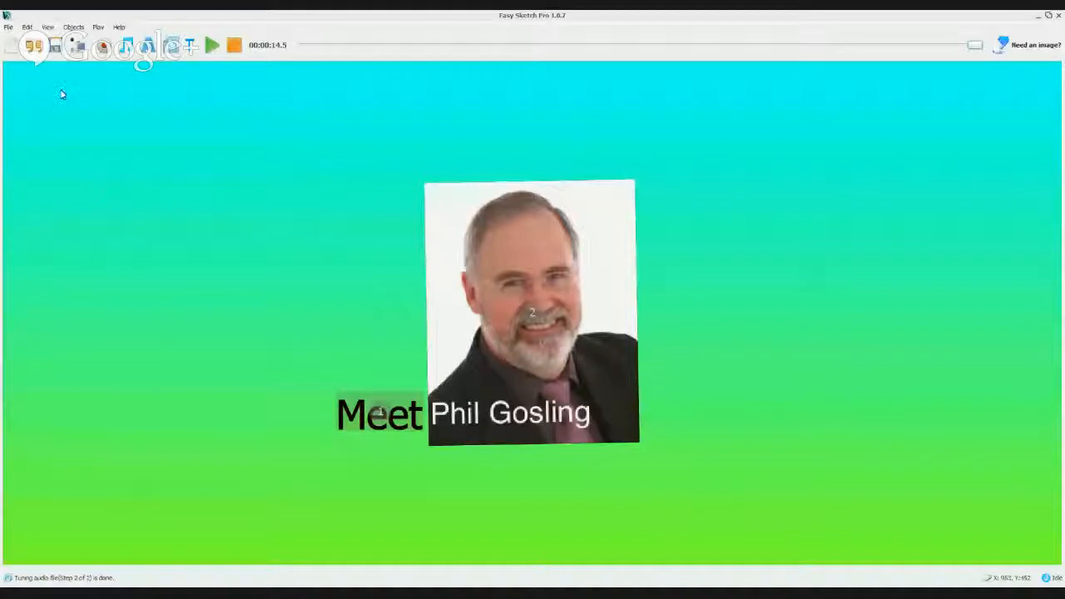
click(9, 28)
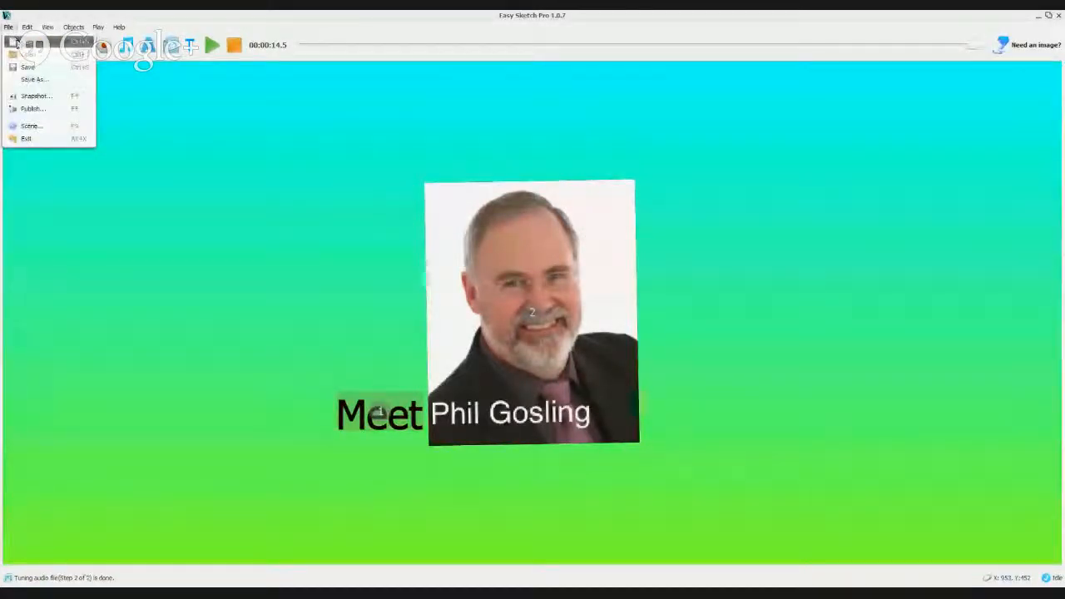
click(17, 42)
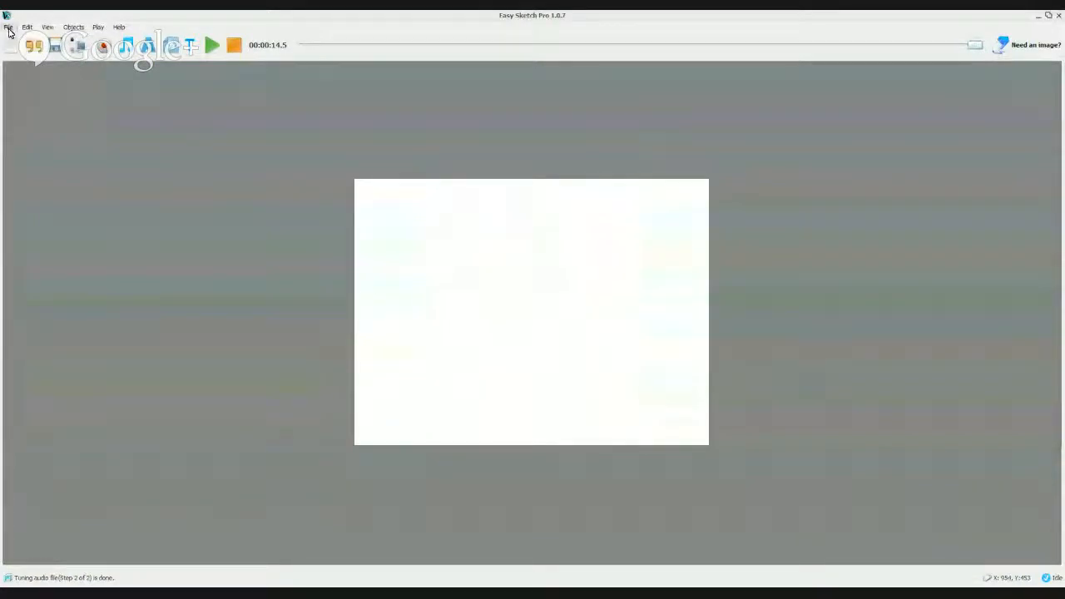
click(9, 28)
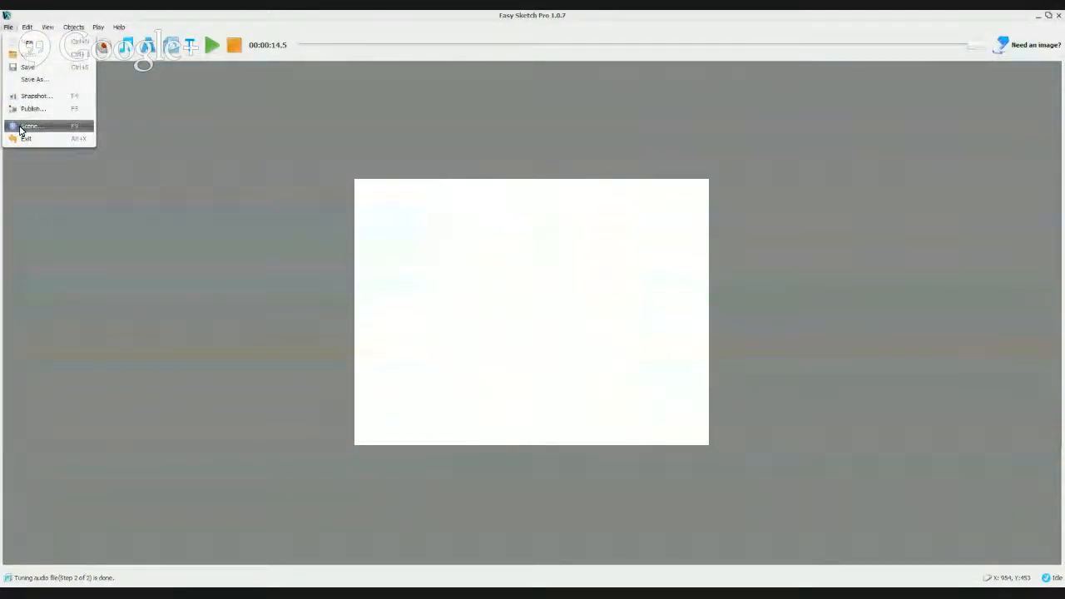
click(20, 128)
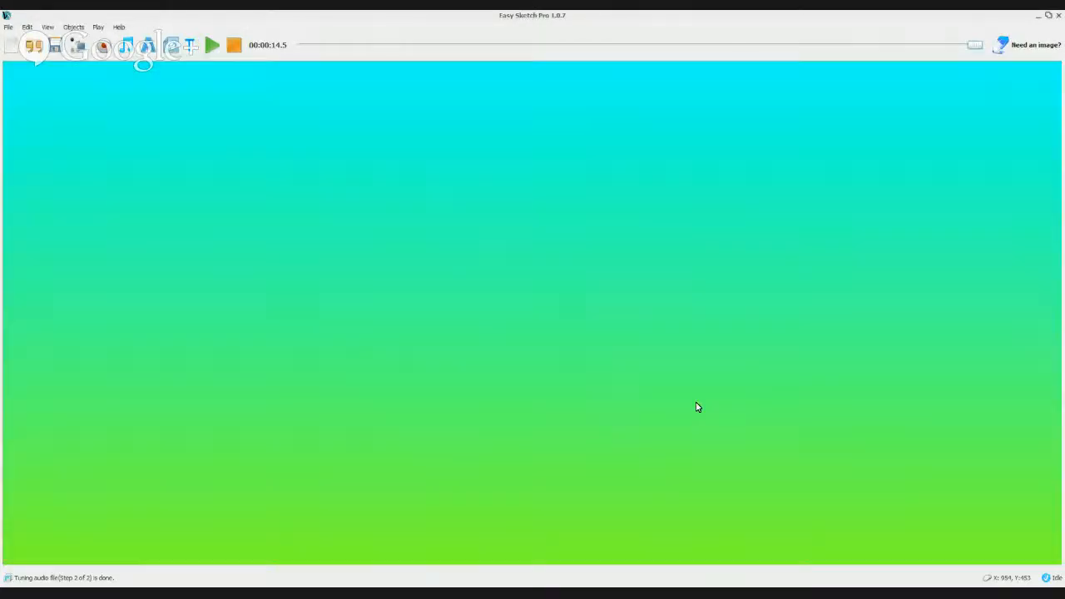
Step: Add the text "How to Write an eBook in 48 Hours" across the scene's centre and play the drawing animation
click(147, 47)
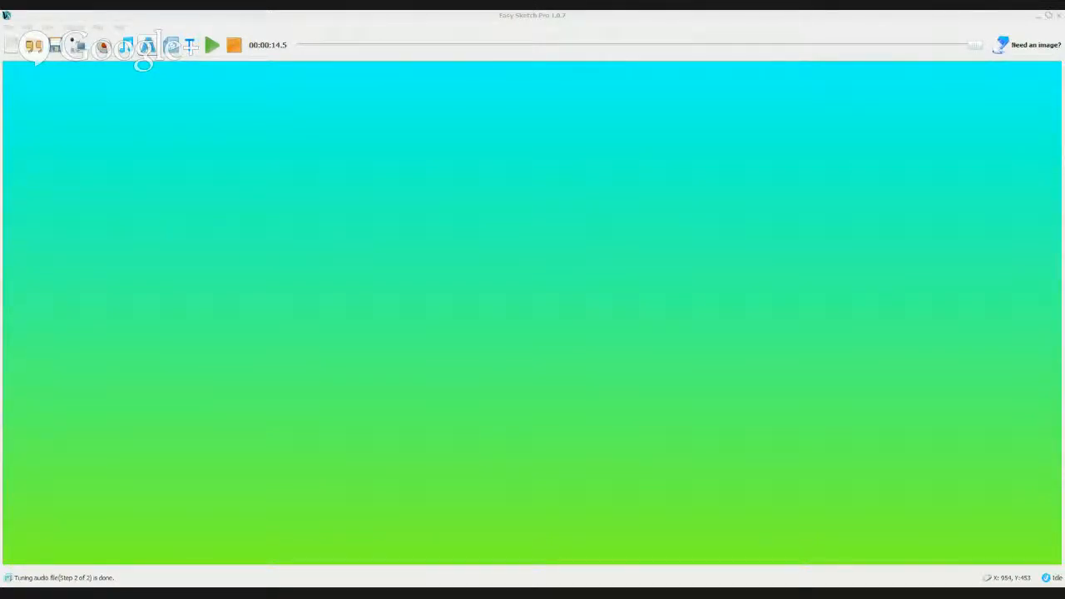
click(717, 389)
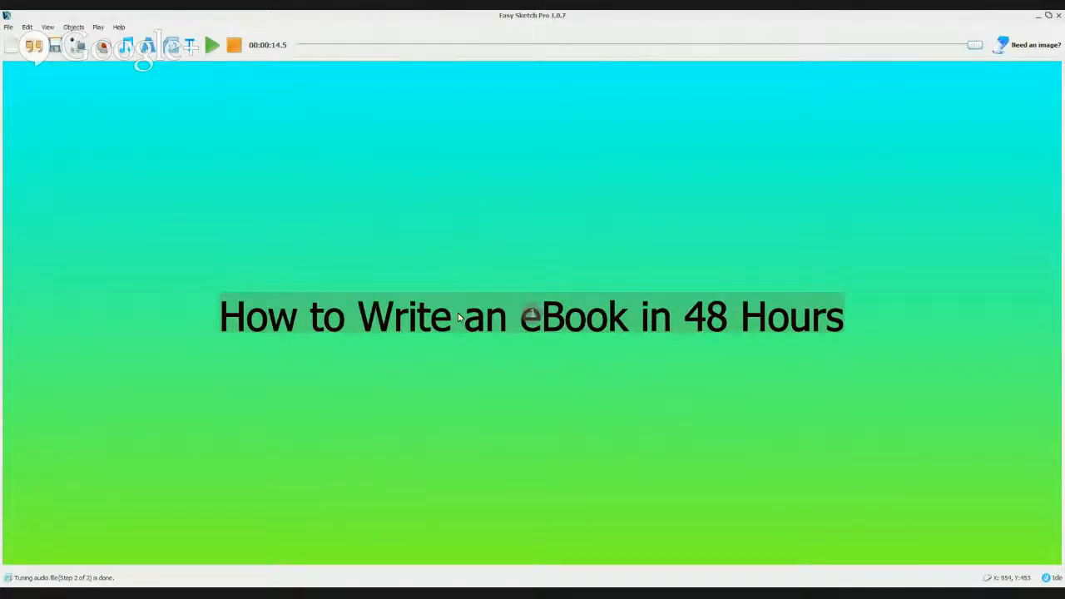
click(210, 48)
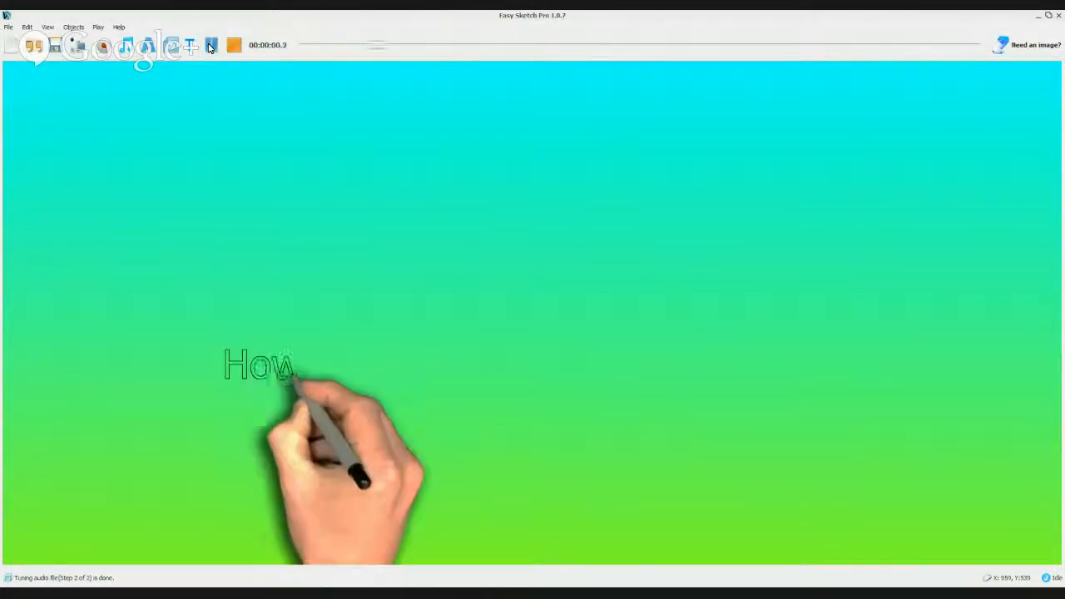
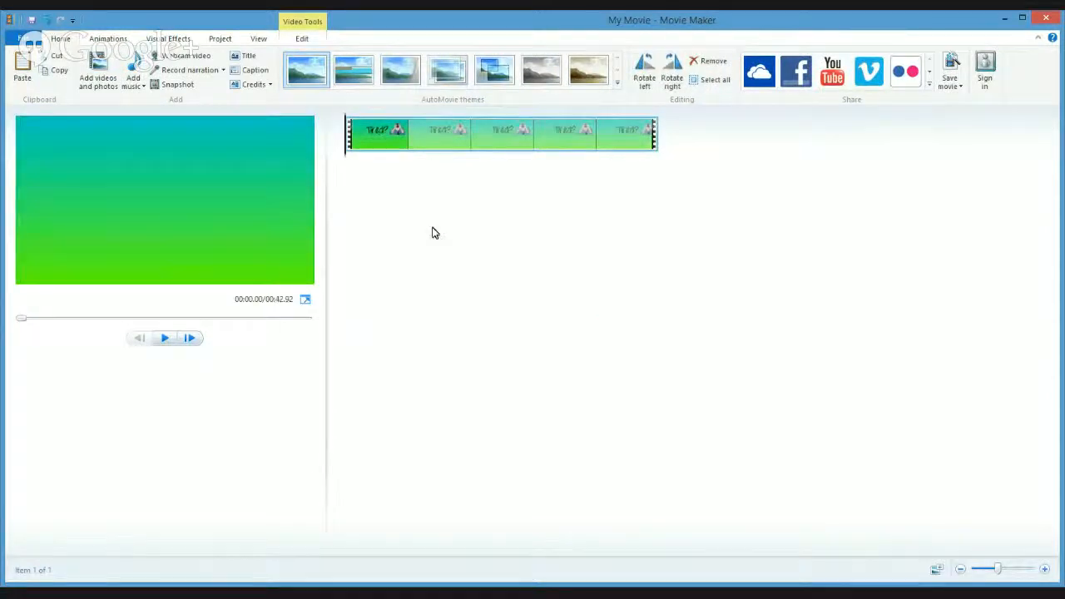
Step: Play back the opening "Tired?" clip and the portrait introduction clip in Movie Maker
click(165, 337)
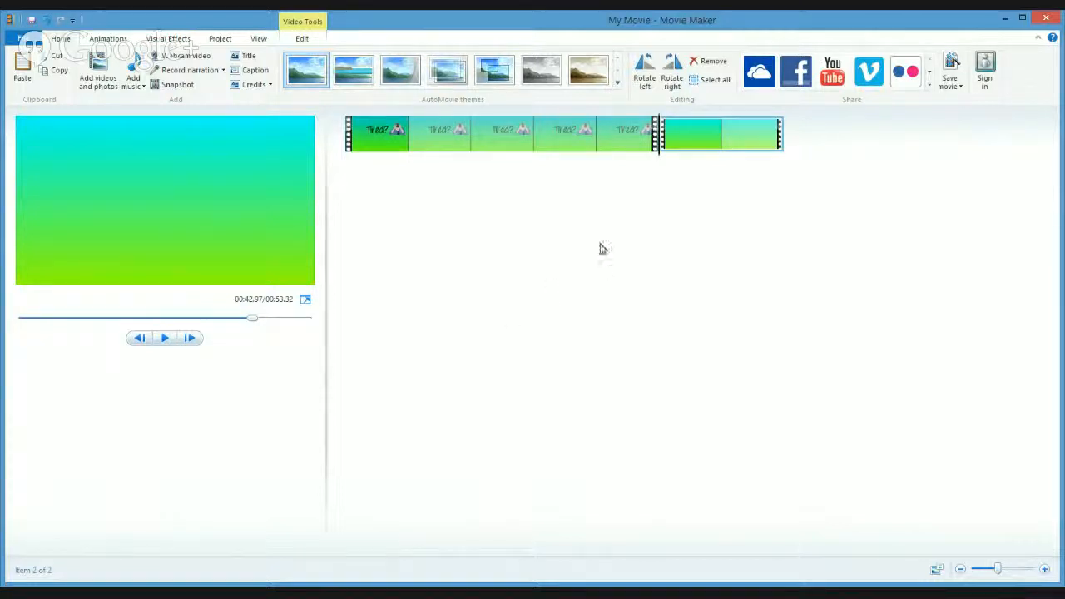
click(164, 342)
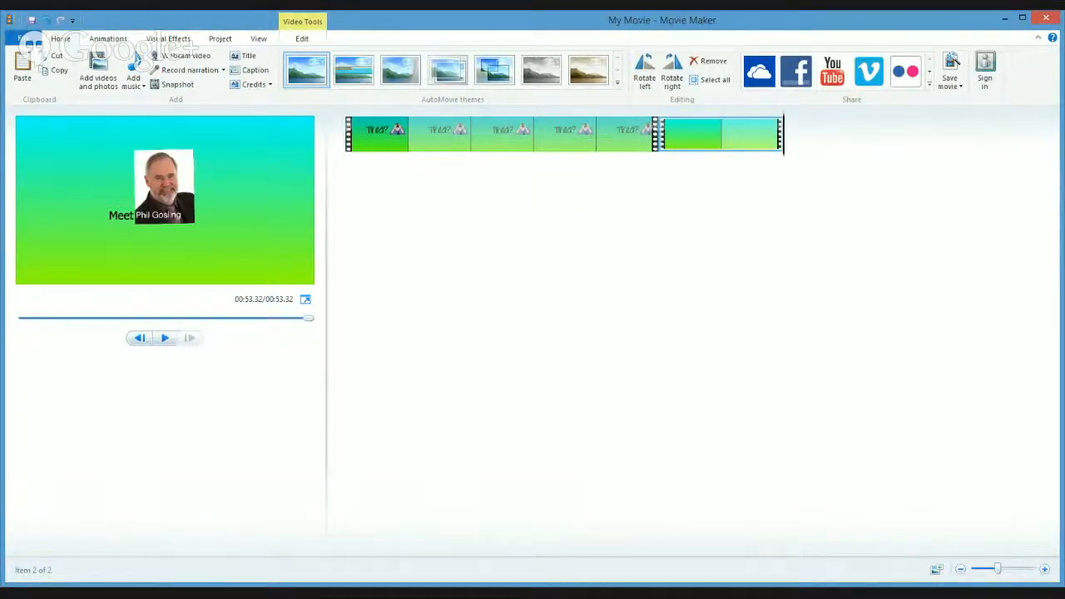
Step: Add the third sketch clip to the movie, place it after the portrait introduction clip and preview it
key(alt+Tab)
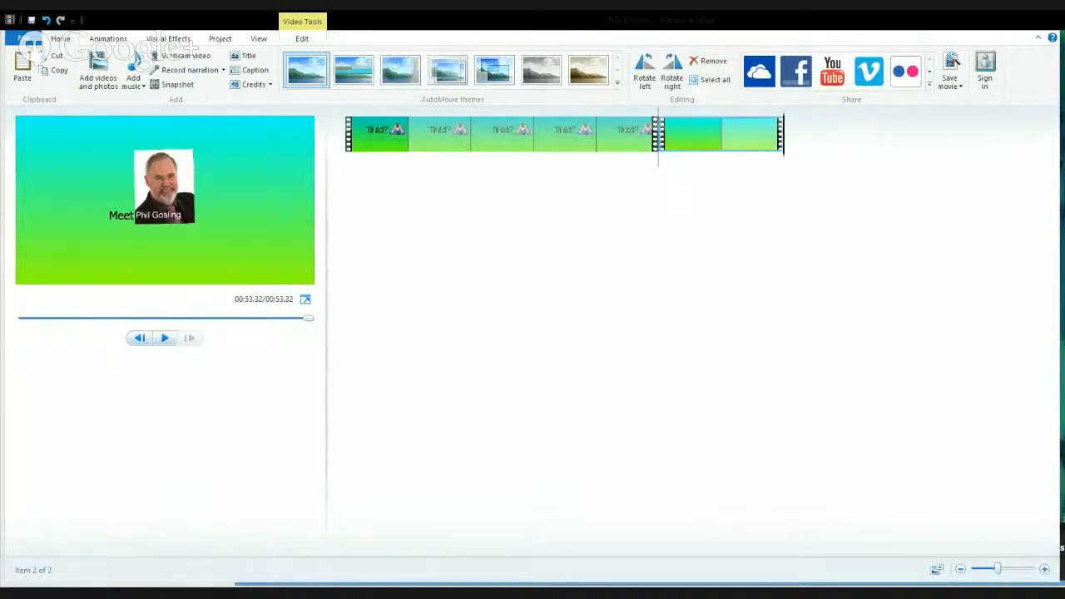
drag(659, 166, 680, 204)
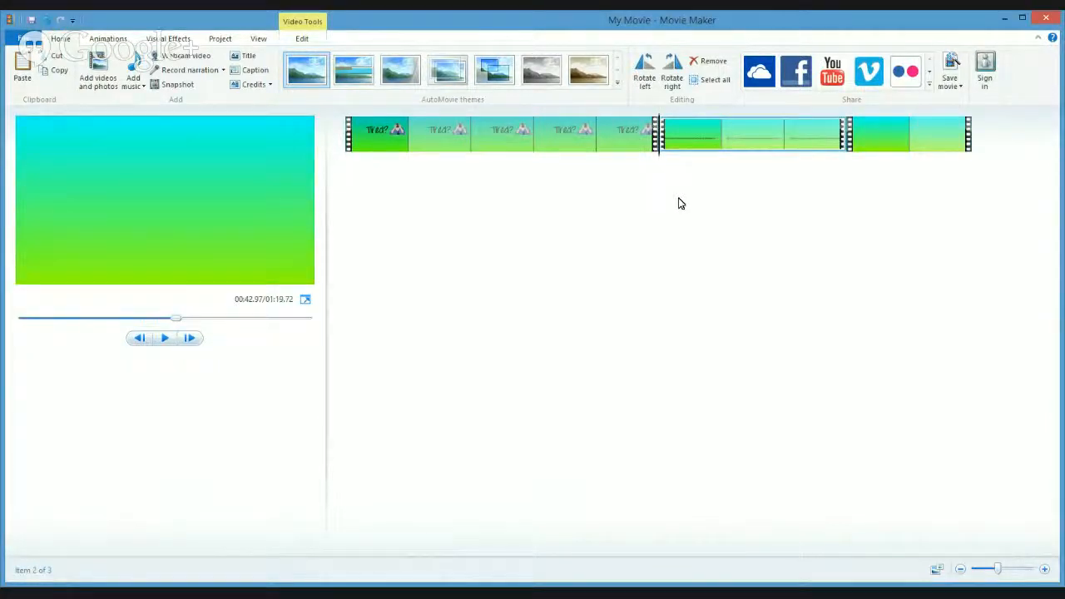
drag(703, 139, 963, 141)
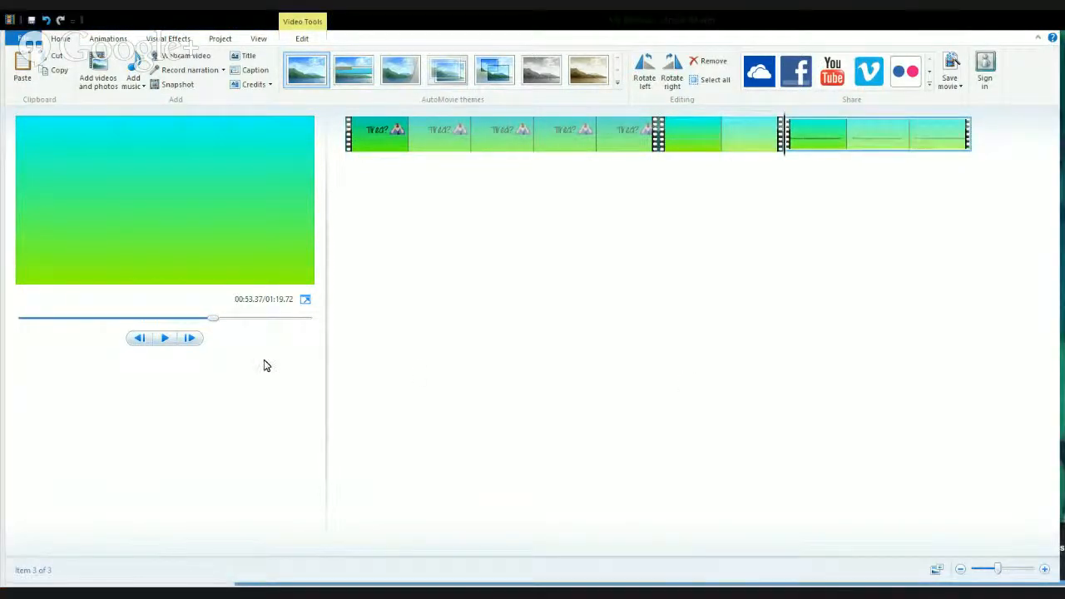
click(166, 341)
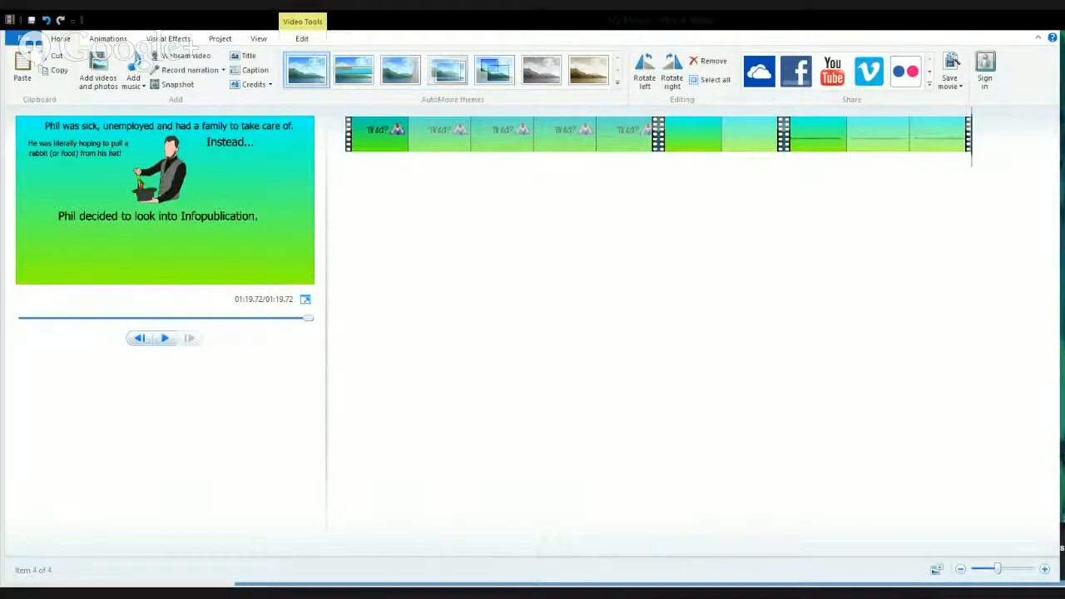
Step: Add the "eBook and Information Publishing" clip as the movie's fourth clip and preview it
key(ctrl+v)
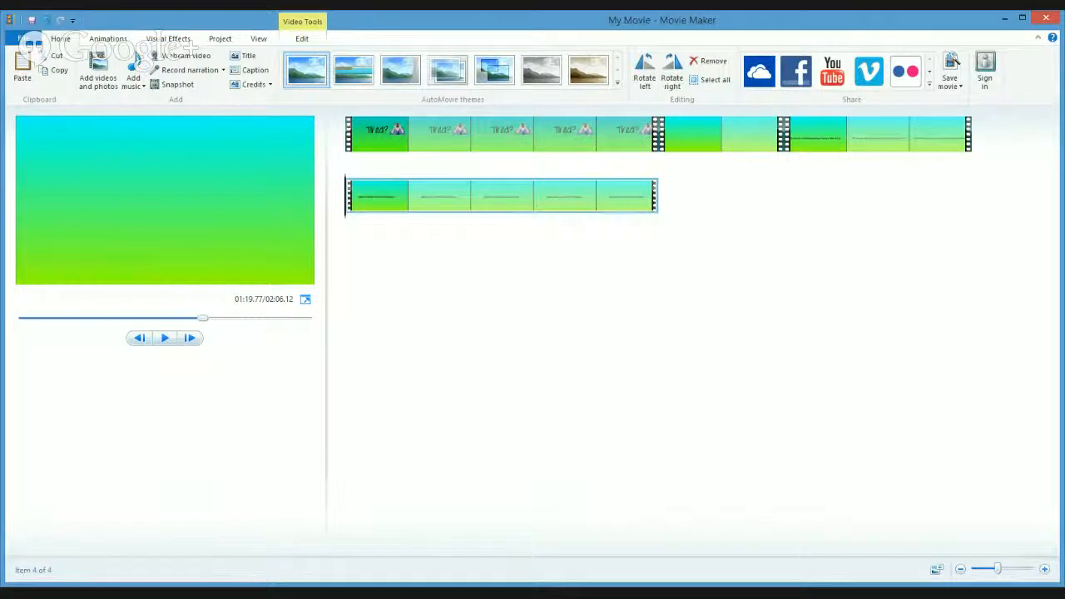
click(164, 343)
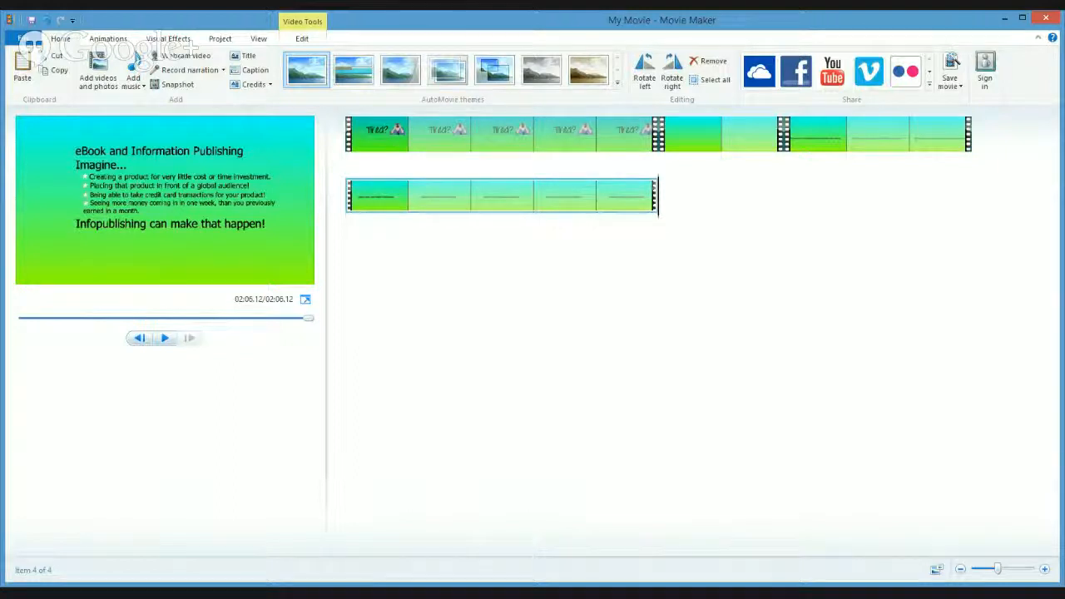
Step: Add the closing eBook University trial clip to the end of the movie and preview it
key(alt+Tab)
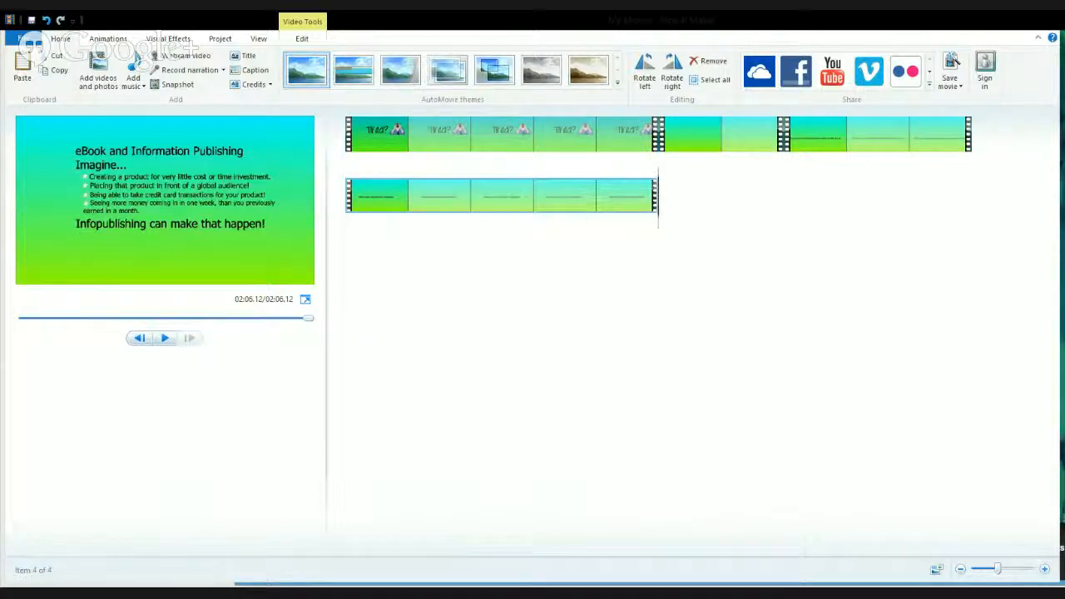
drag(736, 592, 741, 215)
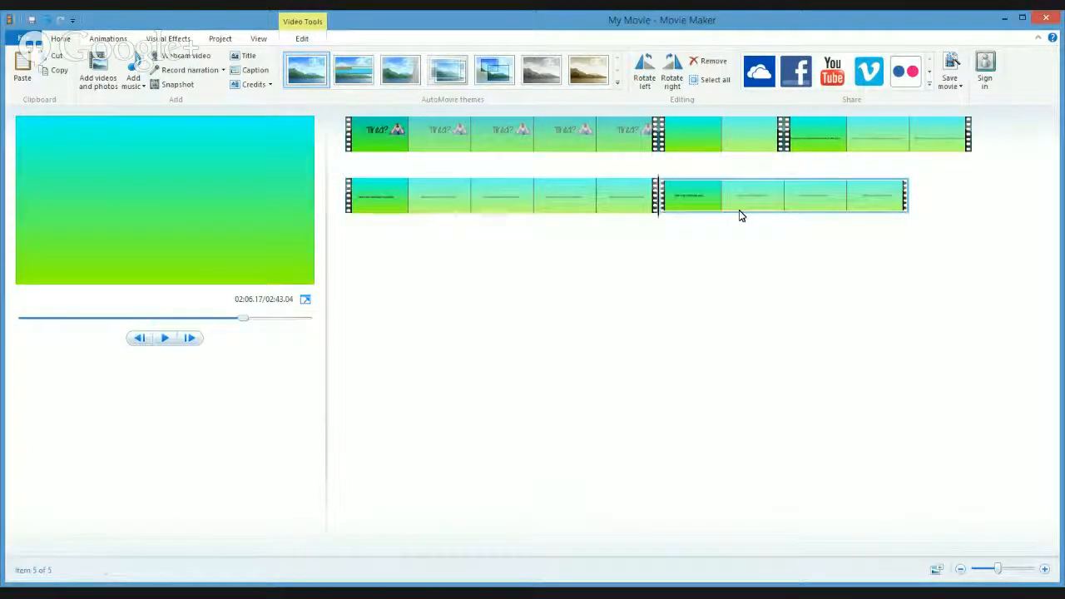
click(166, 339)
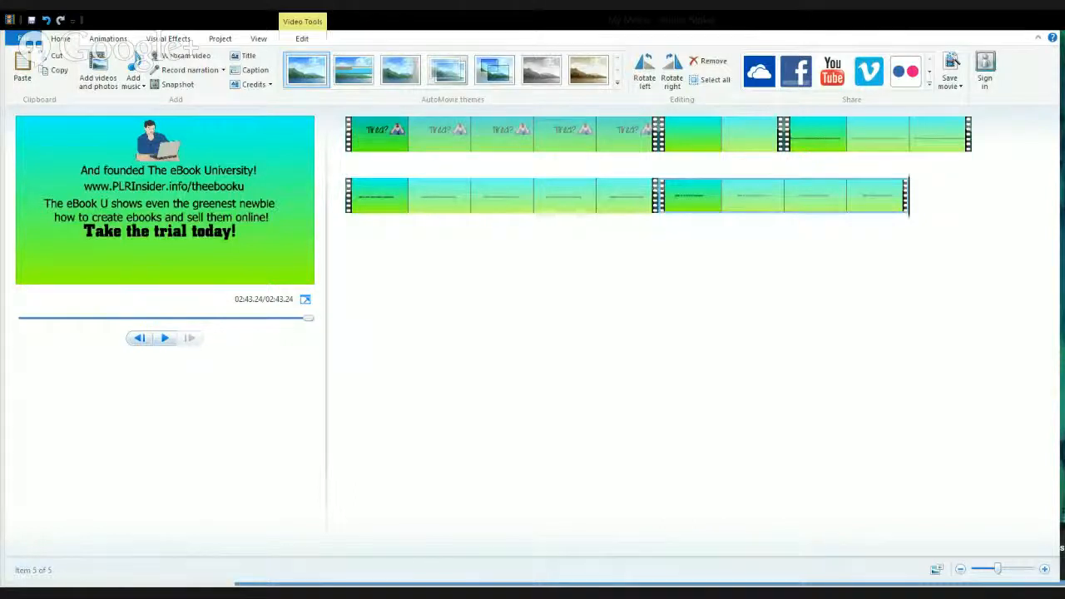
Step: Add a 1.50-second transition to the second clip, apply it to all clips and return to the start of the movie
click(656, 137)
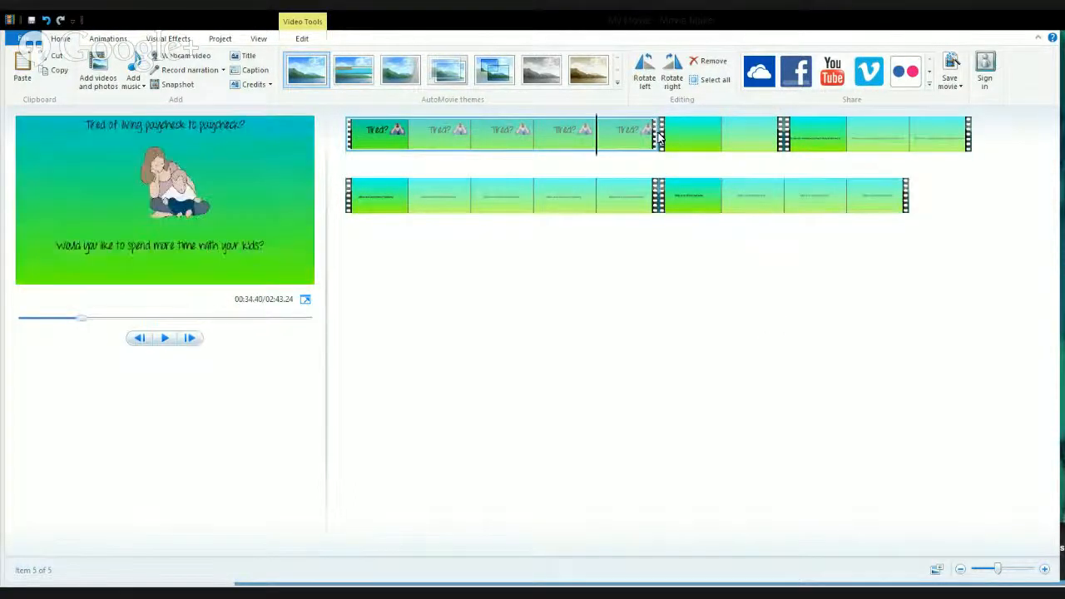
click(663, 146)
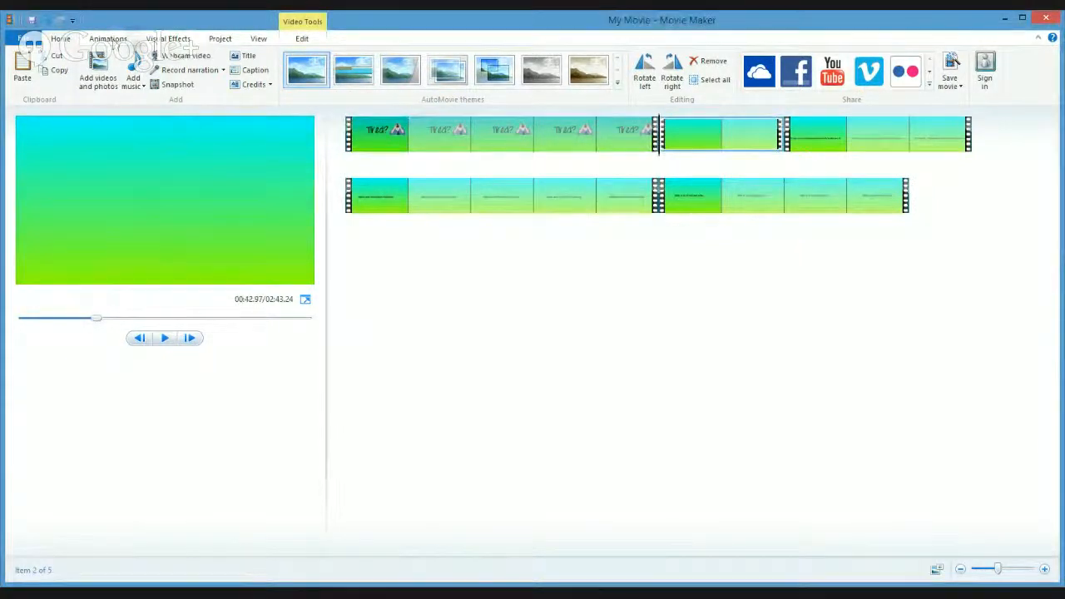
click(171, 42)
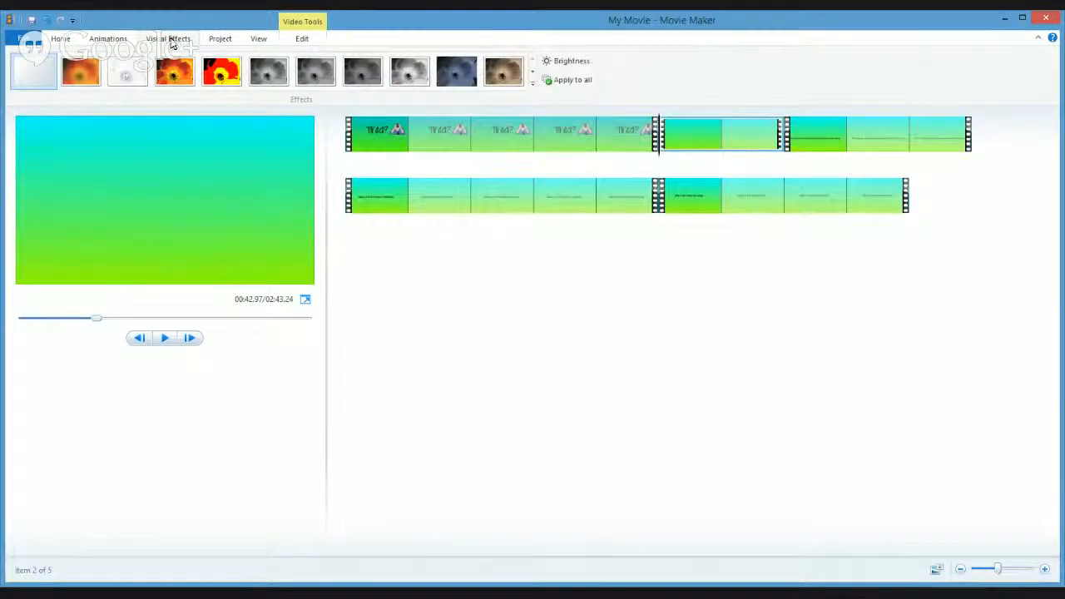
click(98, 39)
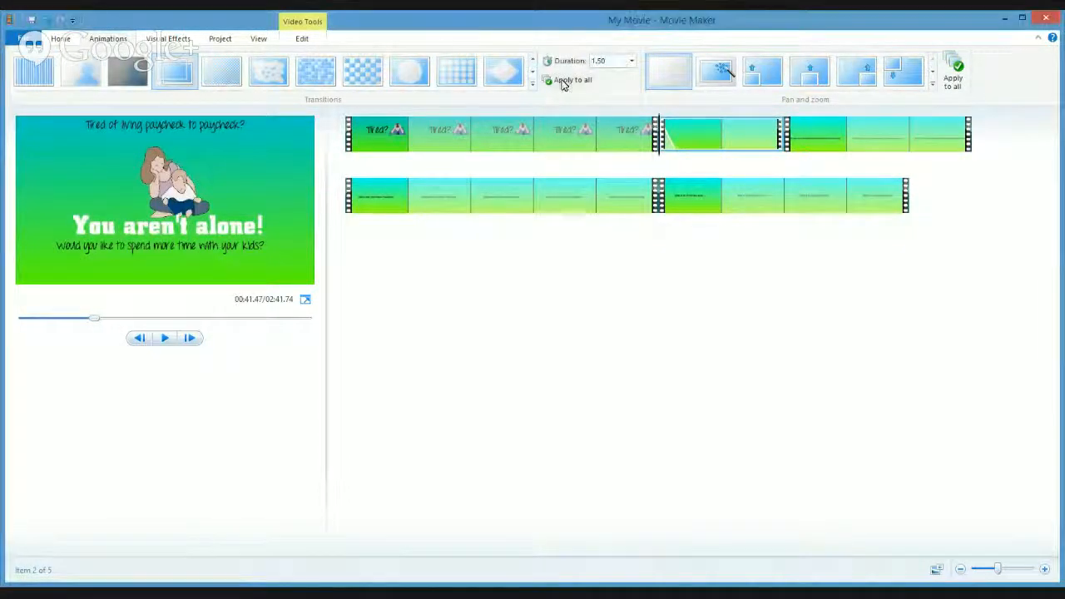
click(566, 80)
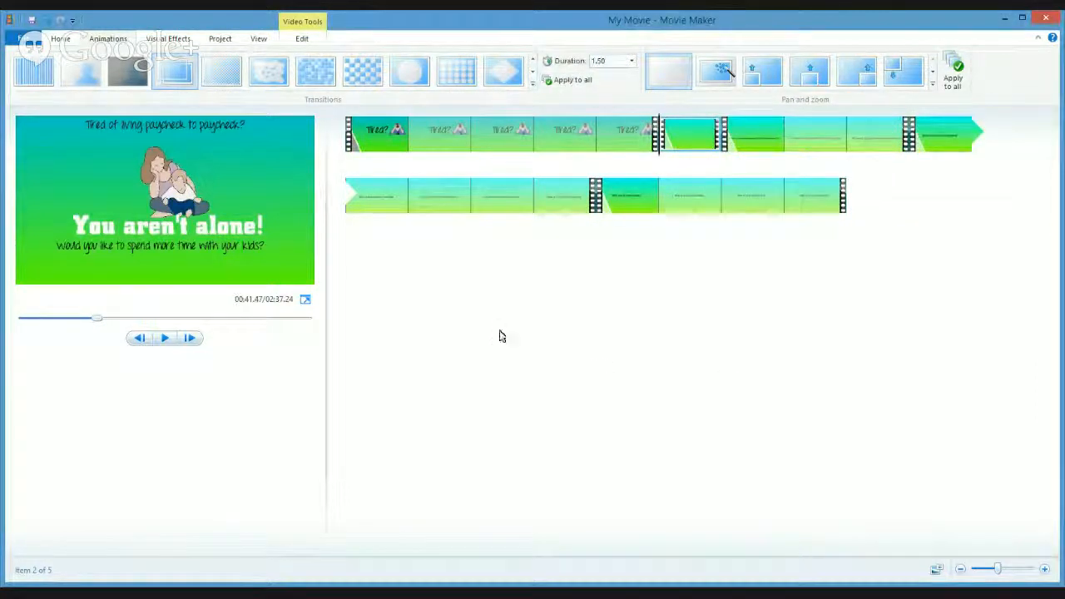
click(351, 147)
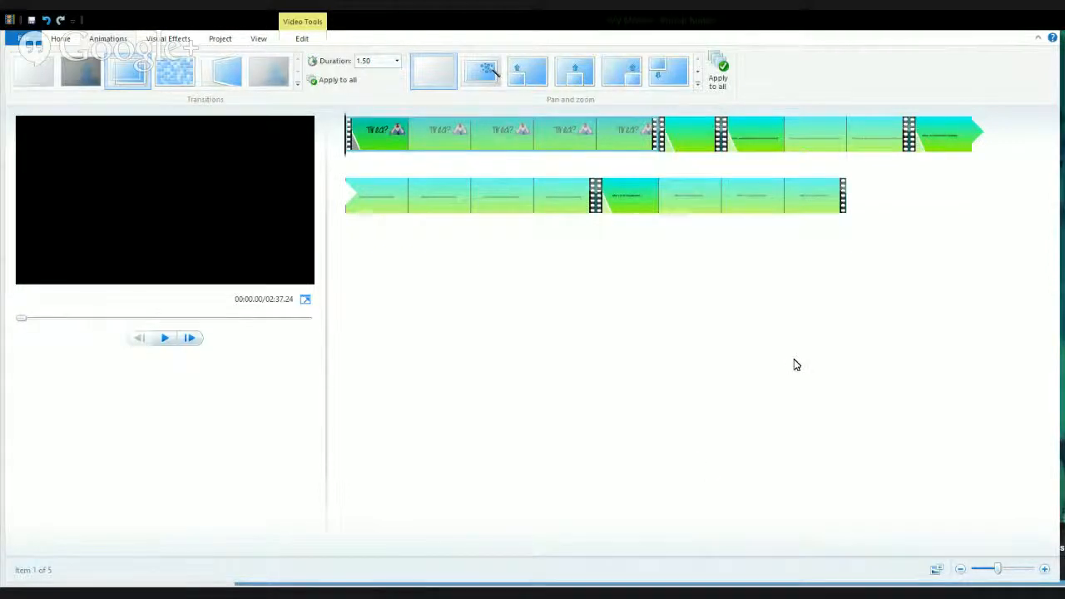
Step: Add the "Take action now!" clip to the end of the movie with the same nested-rectangle transition of 1.50 seconds and preview it
click(905, 217)
drag(900, 260, 898, 247)
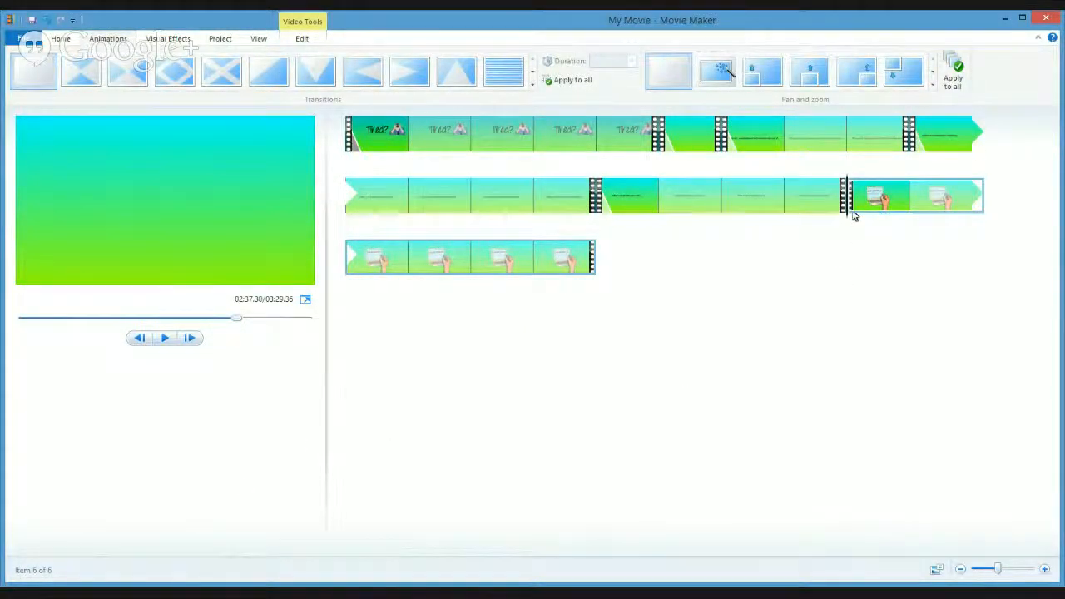
click(533, 73)
click(533, 73)
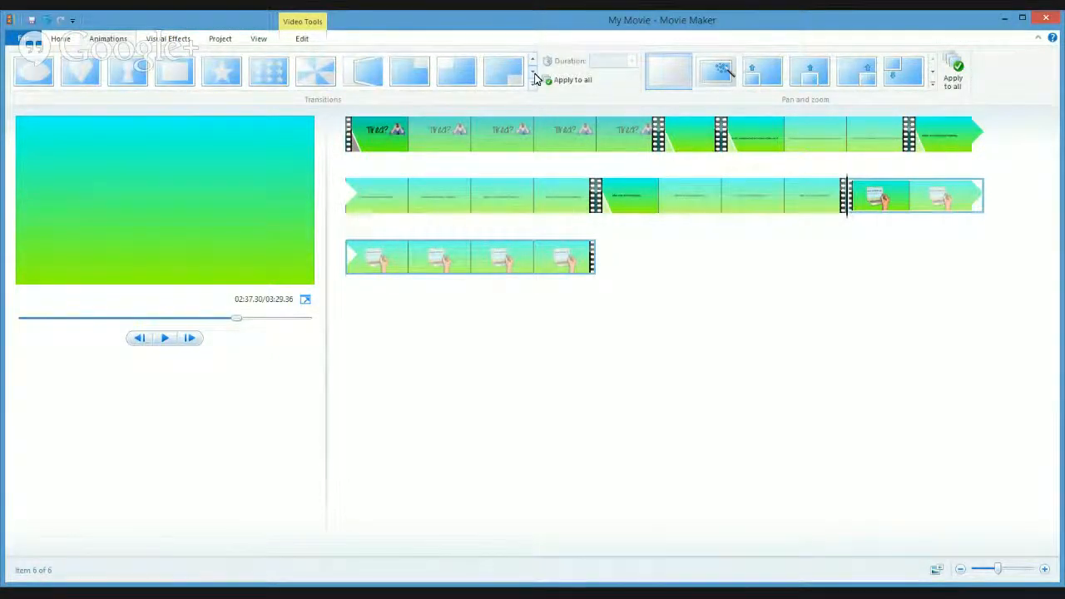
click(533, 73)
click(533, 73)
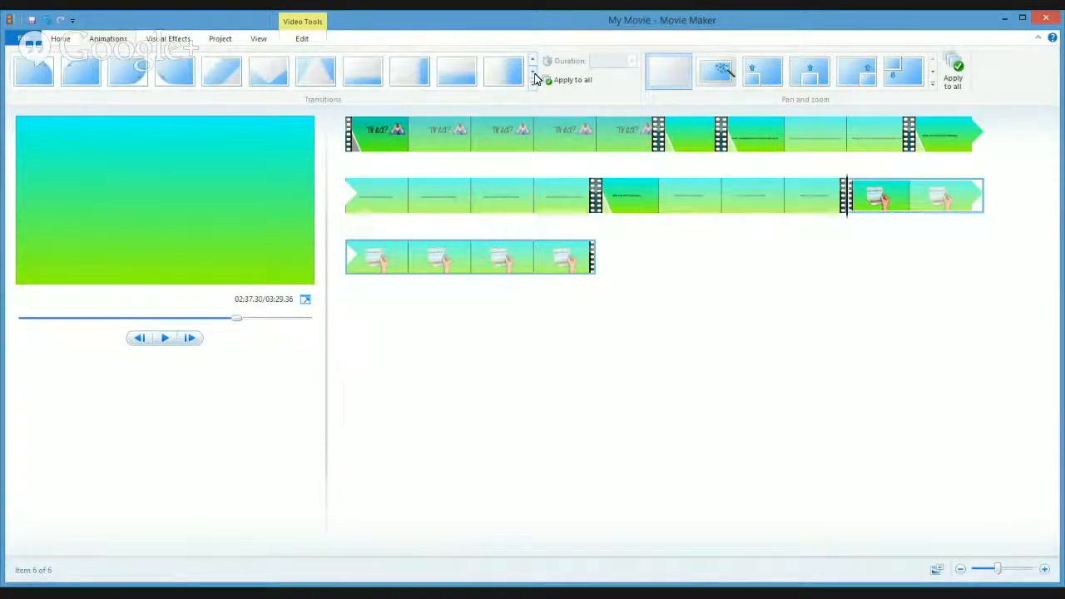
click(533, 73)
click(533, 73)
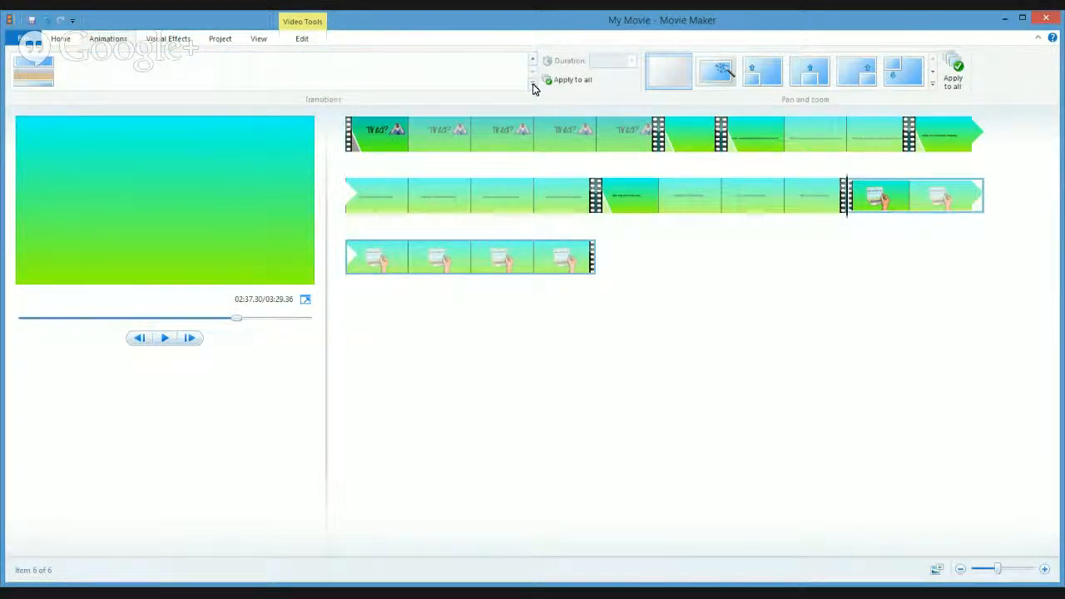
click(533, 84)
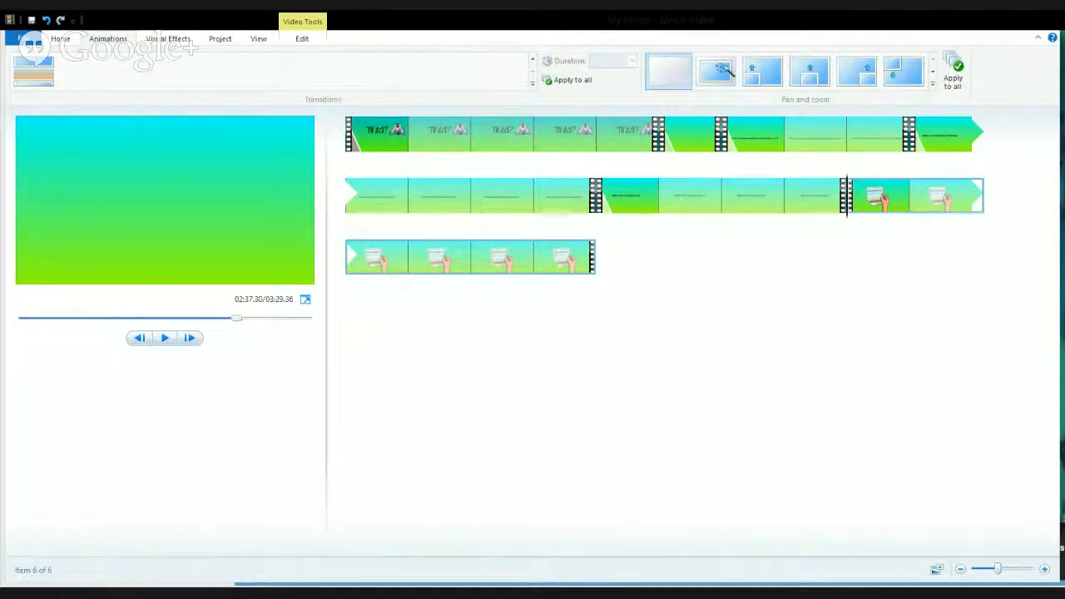
click(223, 109)
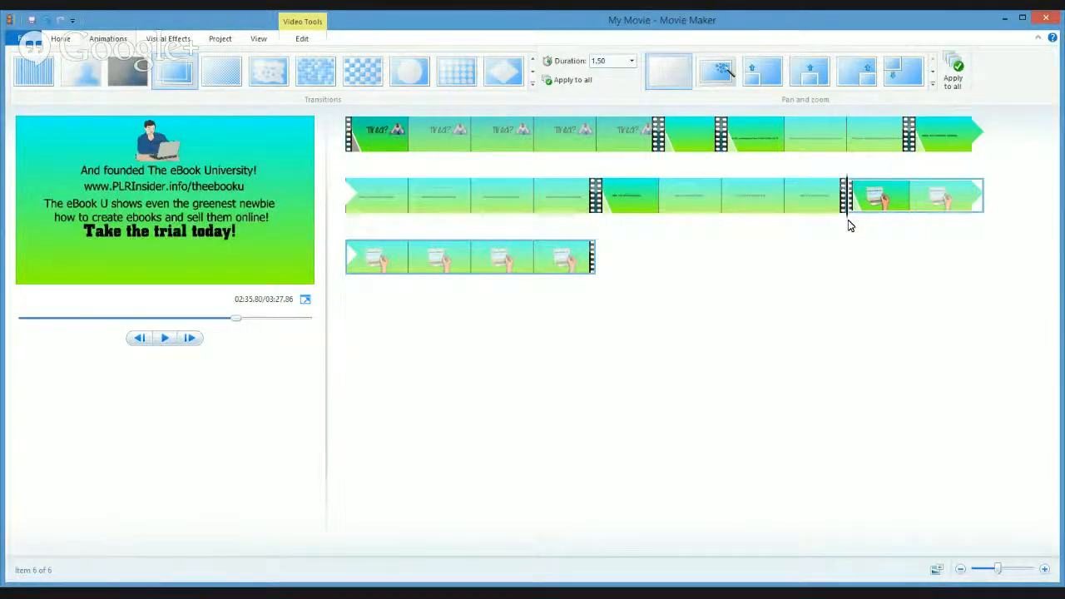
click(164, 339)
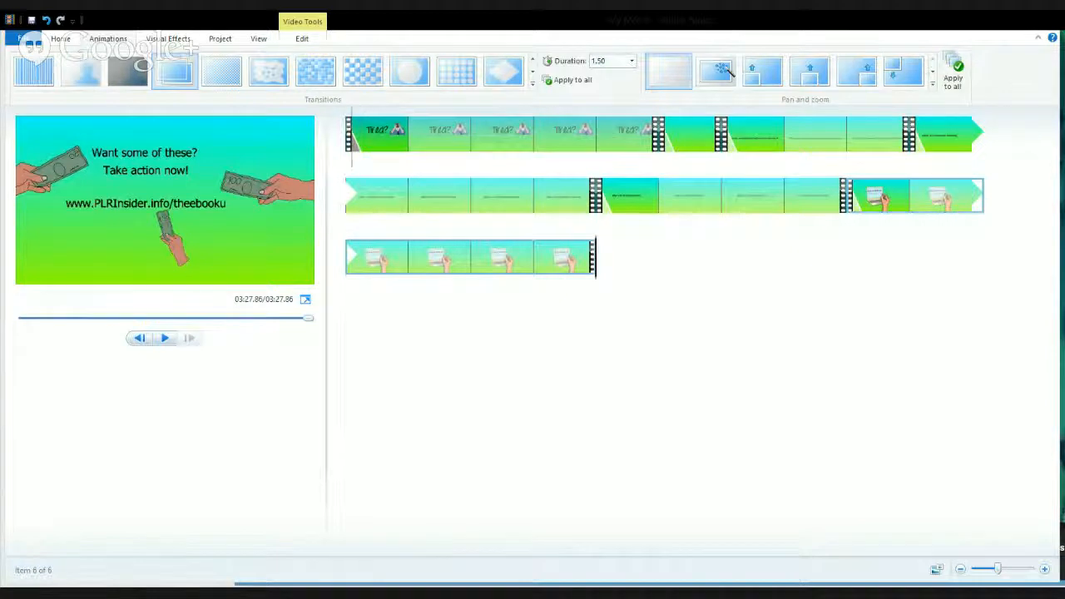
Step: Add a background music track from the start of the movie, set its fade out to Medium and preview the movie's ending
drag(346, 158, 348, 165)
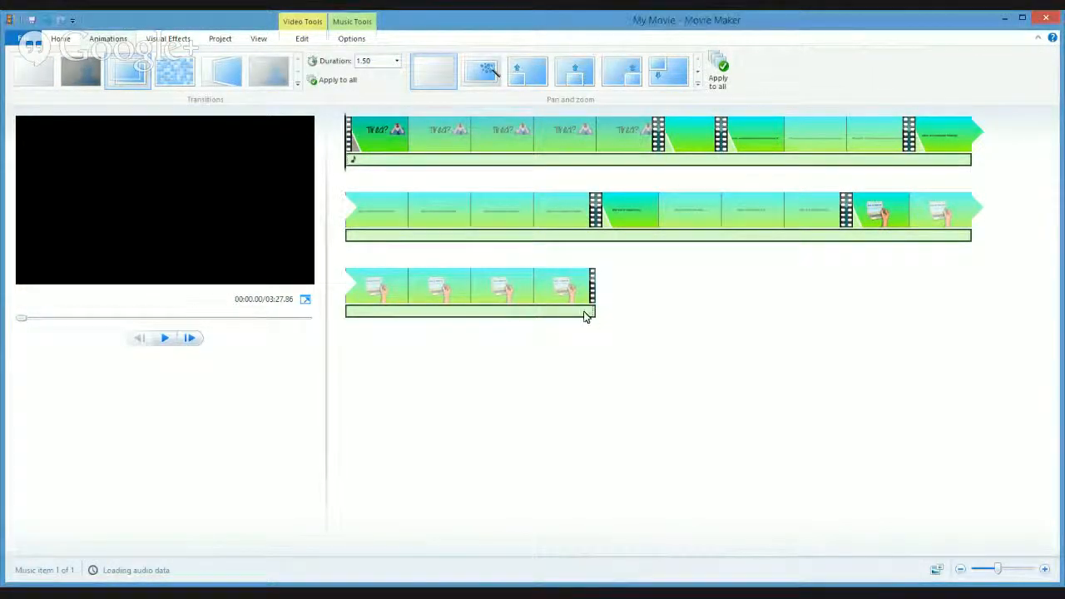
click(349, 40)
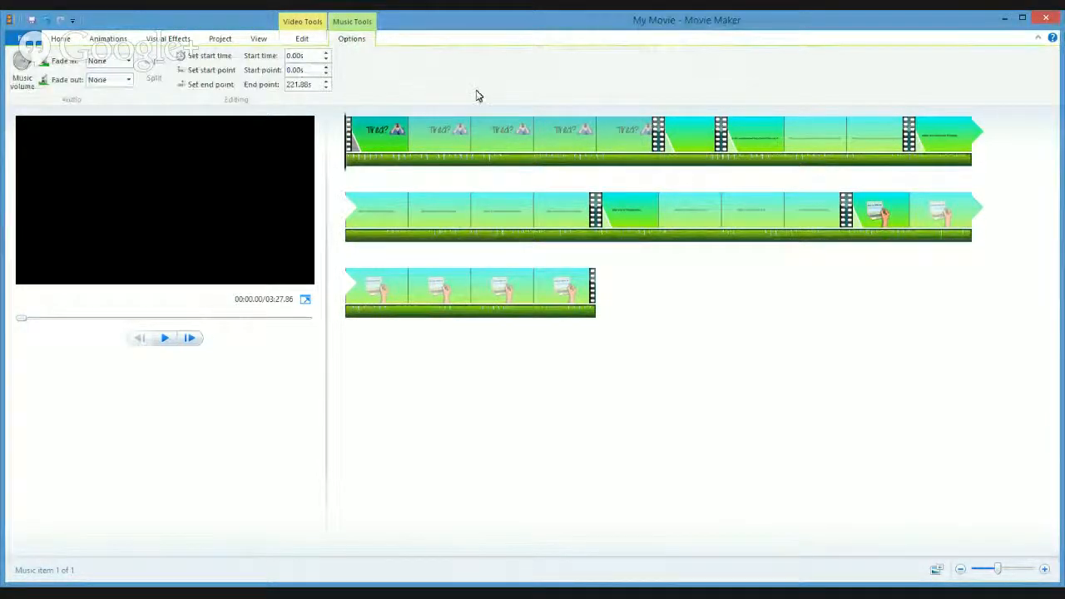
click(129, 79)
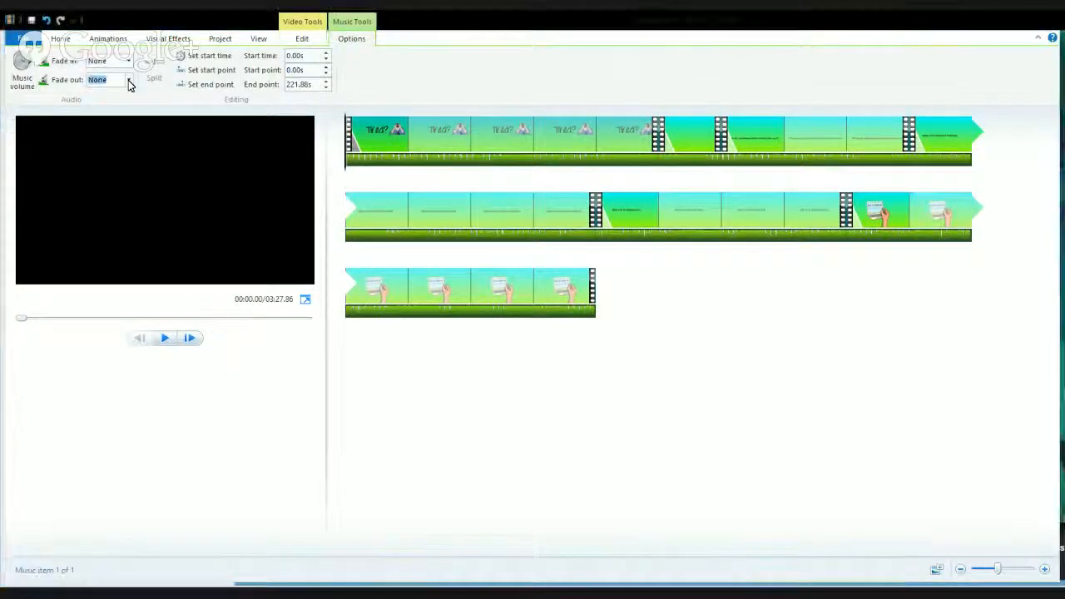
click(104, 121)
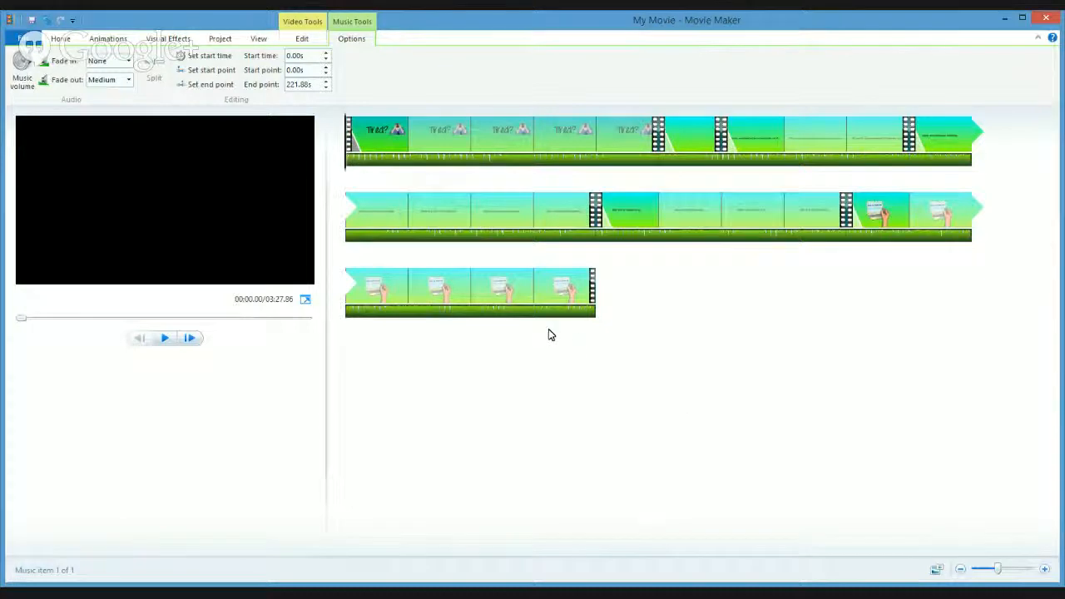
click(471, 295)
click(164, 338)
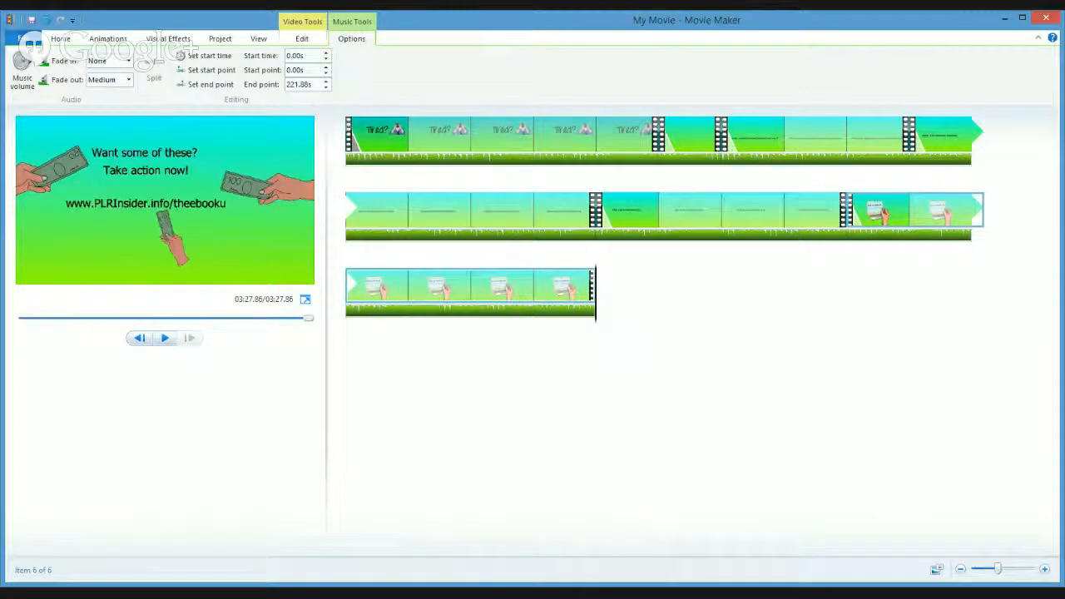
Step: Save the project as Information-Publishing-For-Today.wlmp in the The Ebook U folder inside Documents > Doodle Videos
click(20, 38)
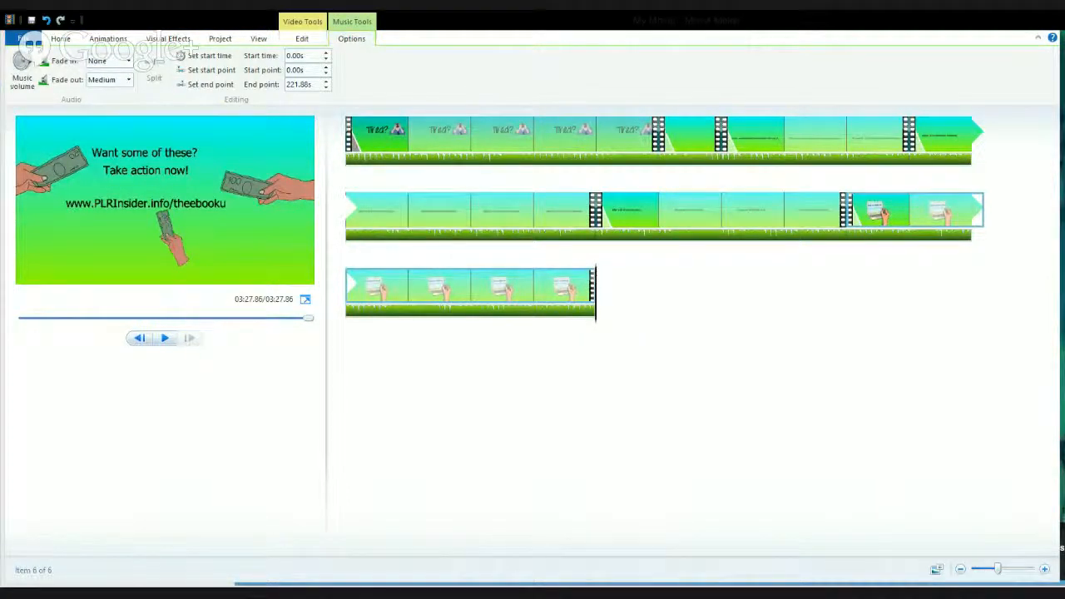
click(62, 117)
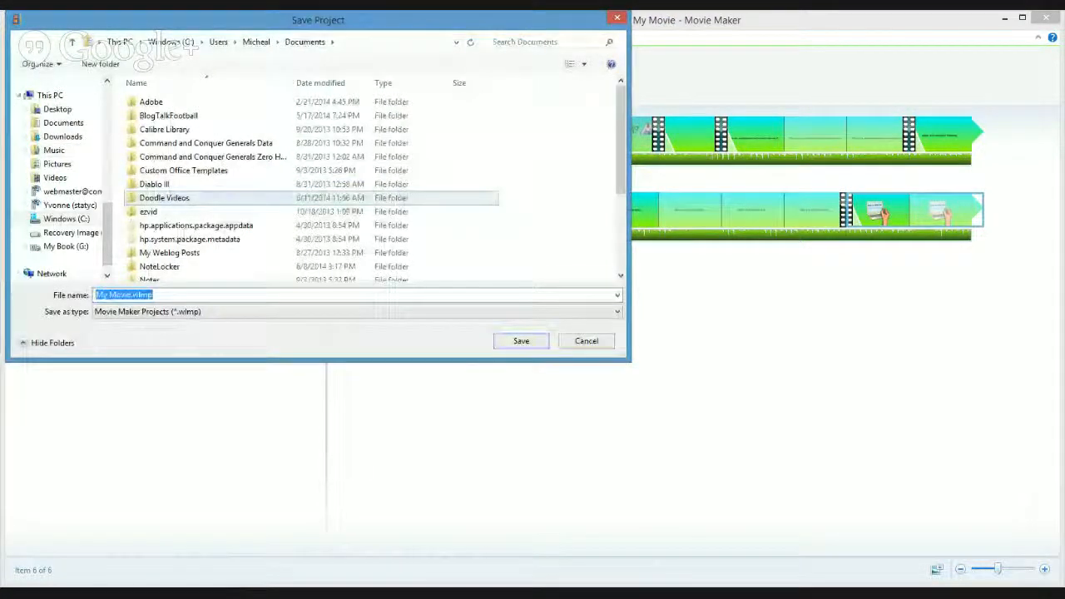
double_click(164, 198)
double_click(162, 143)
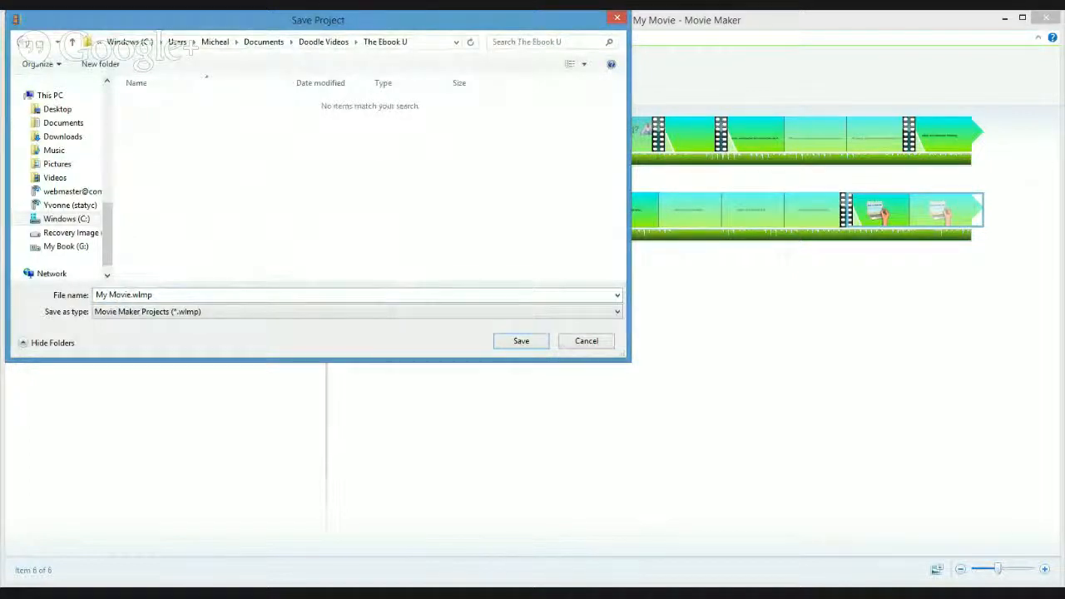
click(131, 294)
drag(132, 294, 96, 295)
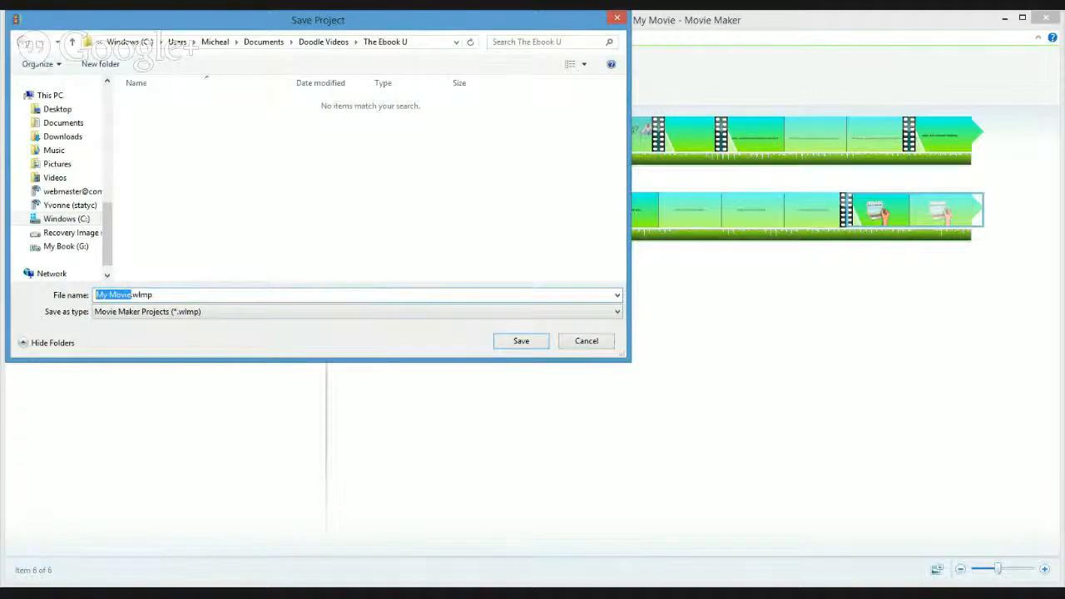
text(Informatio)
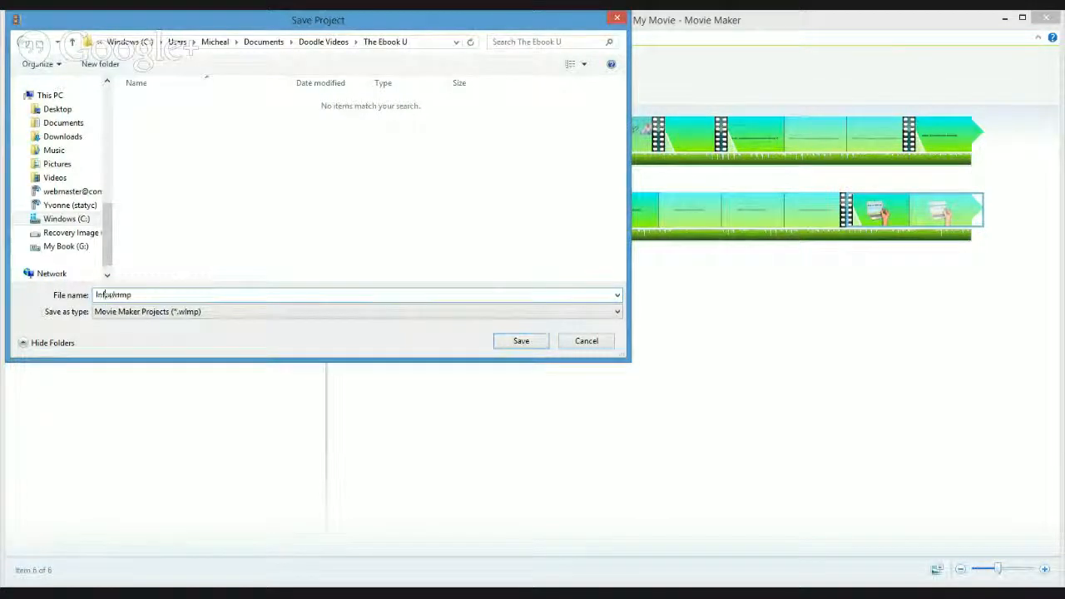
text(n-P)
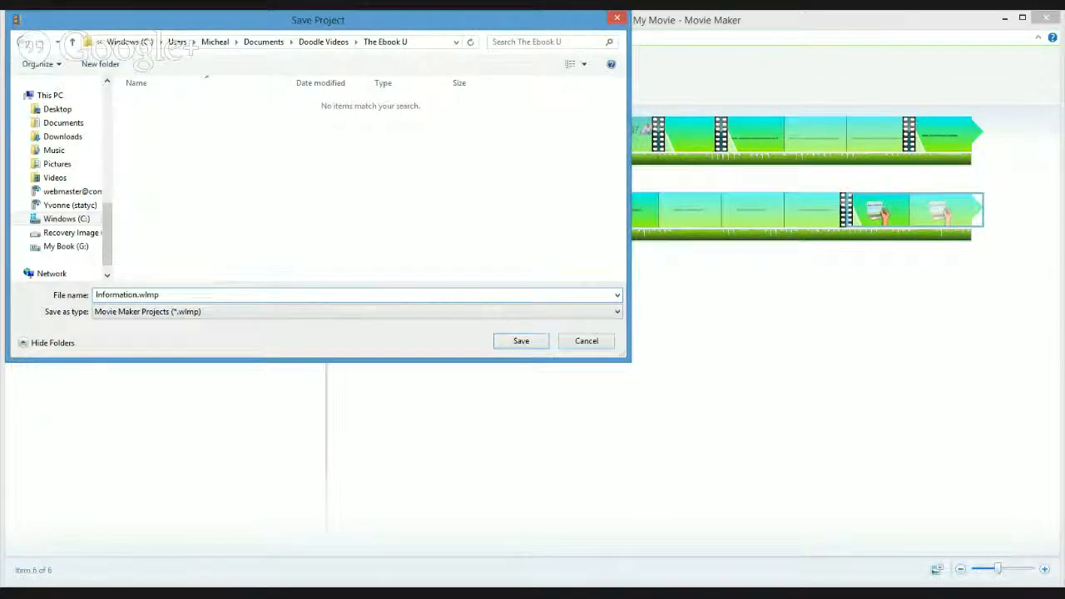
text(lus)
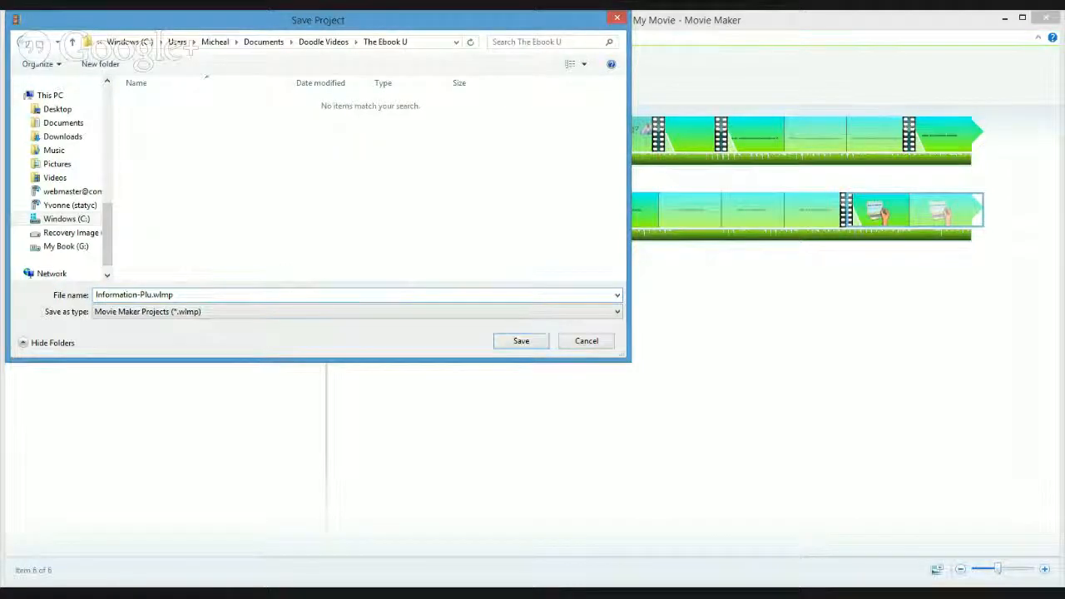
key(BackSpace)
key(BackSpace)
key(BackSpace)
text(ublishing)
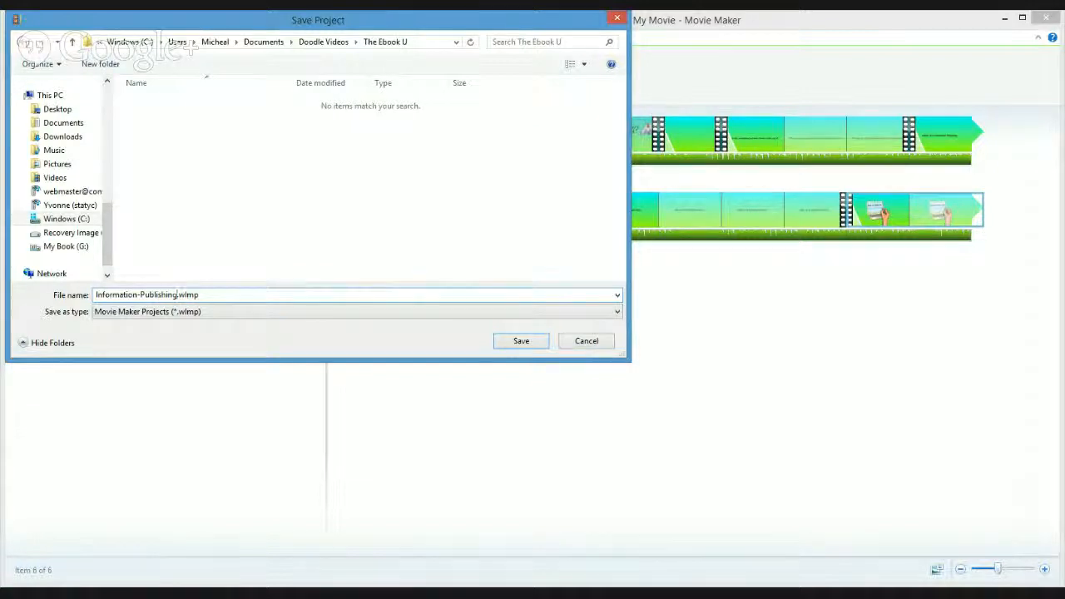
text(-)
text(For-I)
text(oday)
click(517, 341)
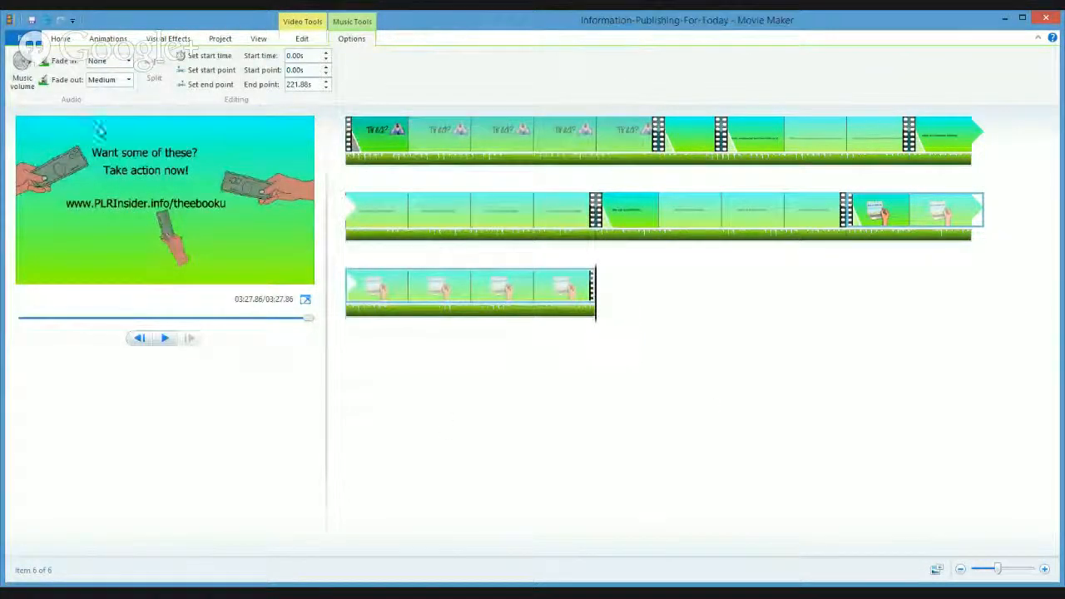
Step: Export the movie as Information-Publishing-For-Today.mp4 to the The Ebook U folder inside Videos > Doodle Videos
click(23, 39)
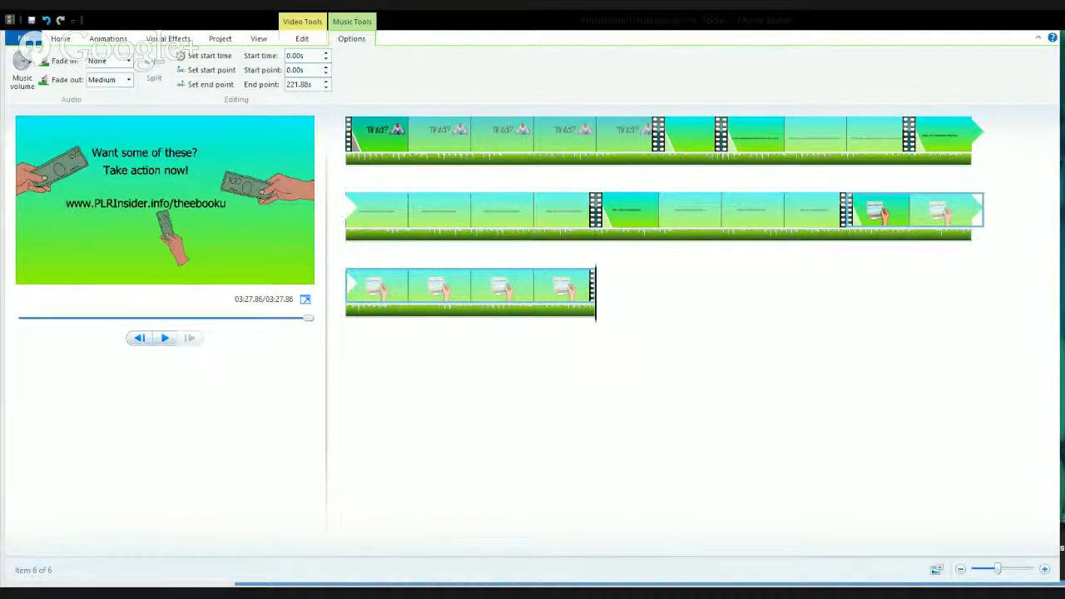
click(197, 122)
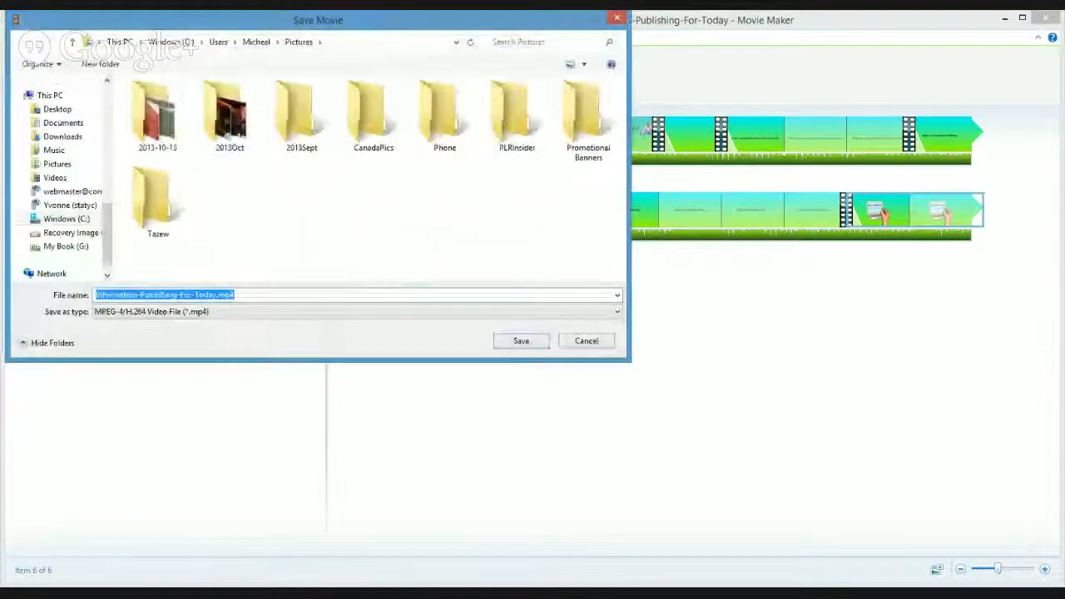
click(257, 42)
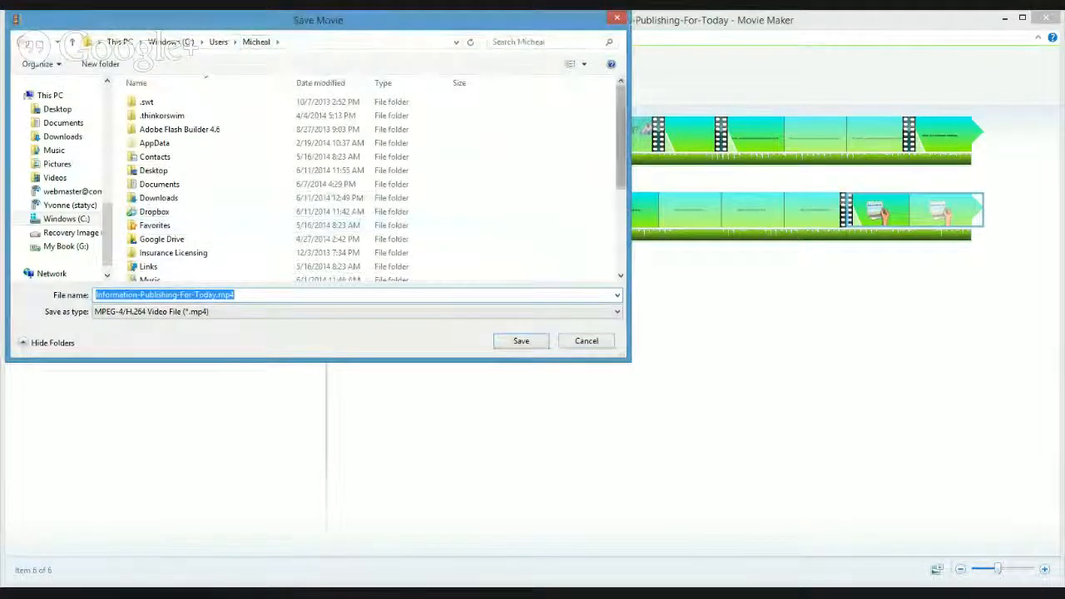
scroll(311, 183, down, 3)
double_click(150, 248)
double_click(297, 116)
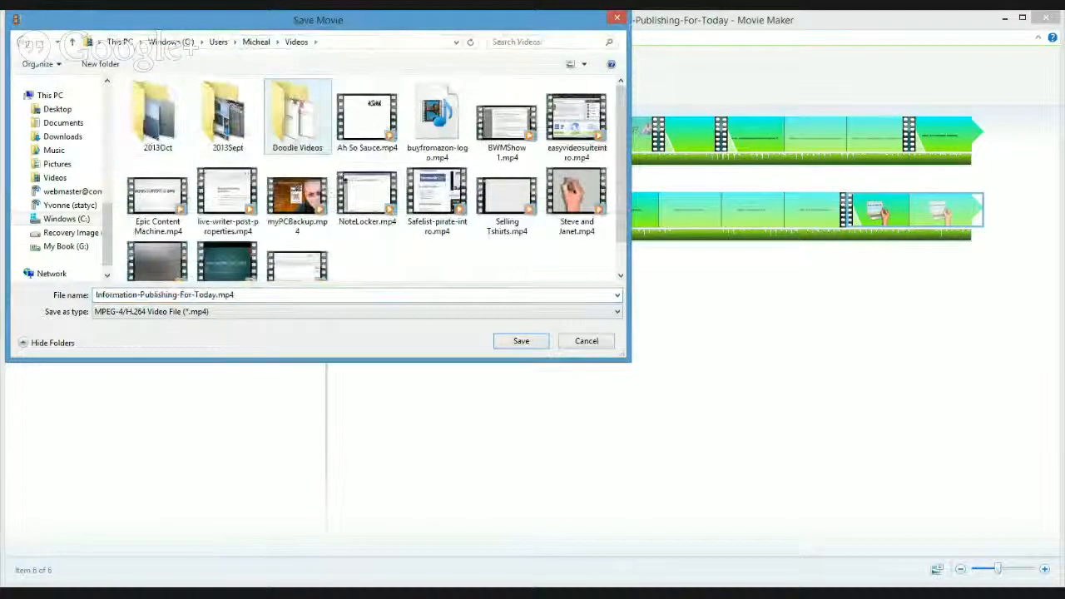
double_click(158, 116)
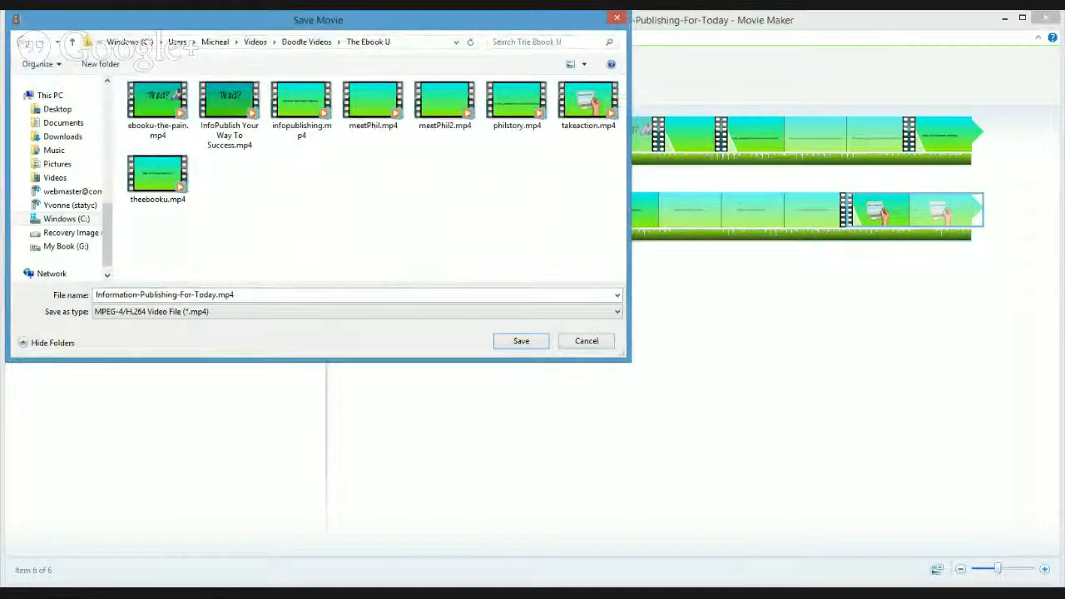
click(520, 341)
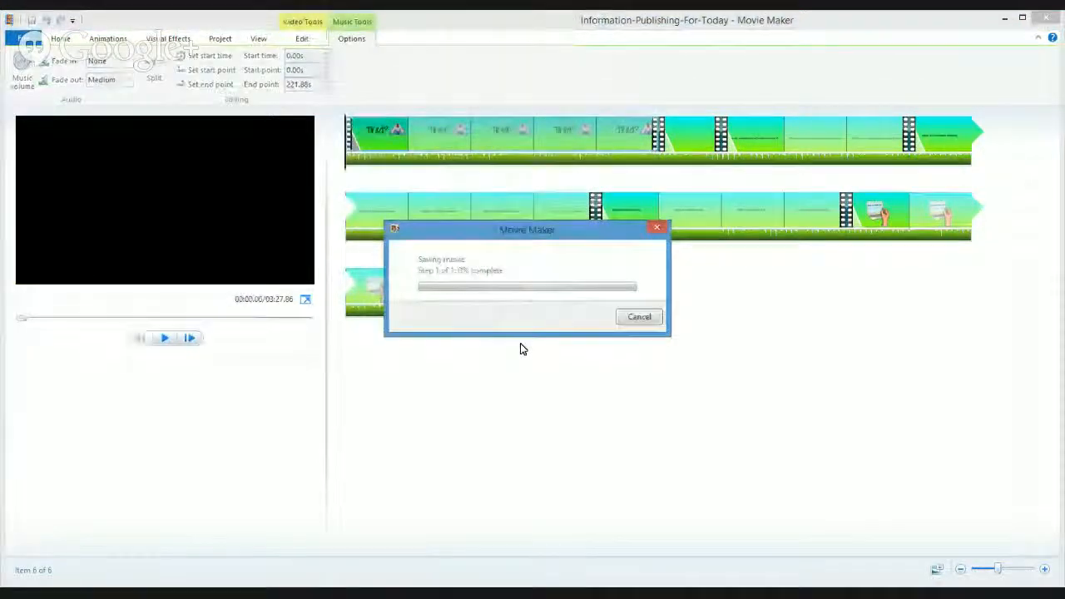